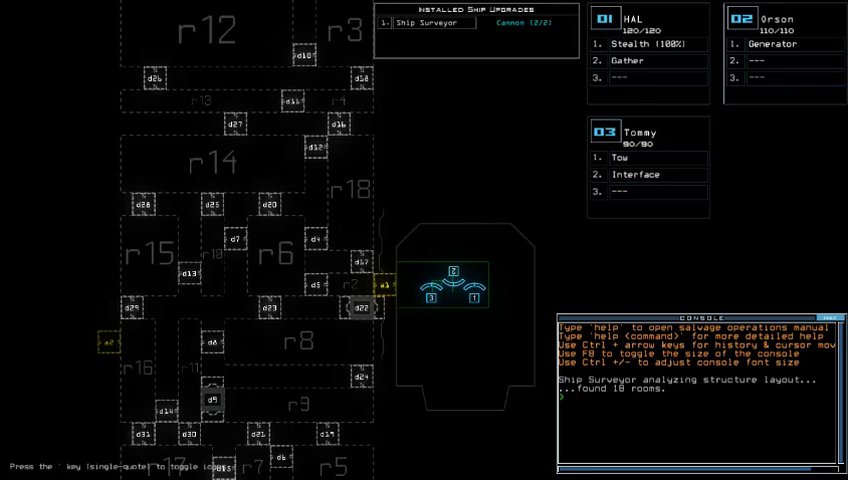
# Step: Survey the derelict's ship map and look through the graphics options
pyautogui.press('Up')
pyautogui.press('Left')
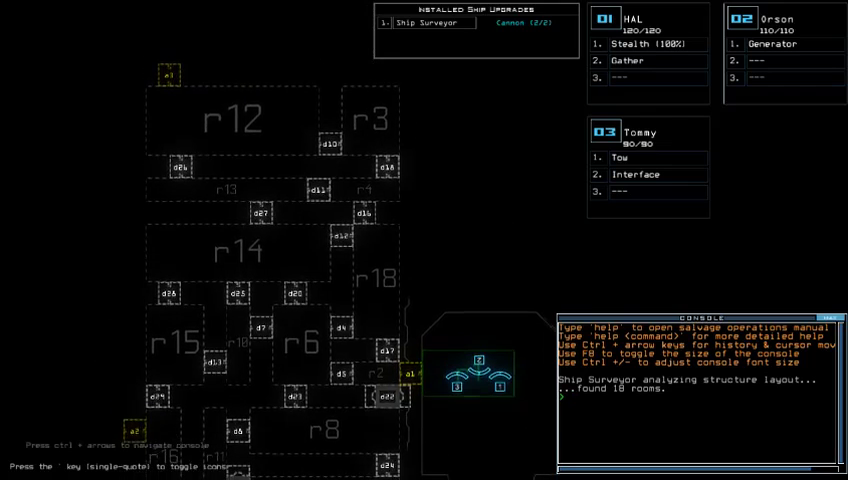
pyautogui.press('Down')
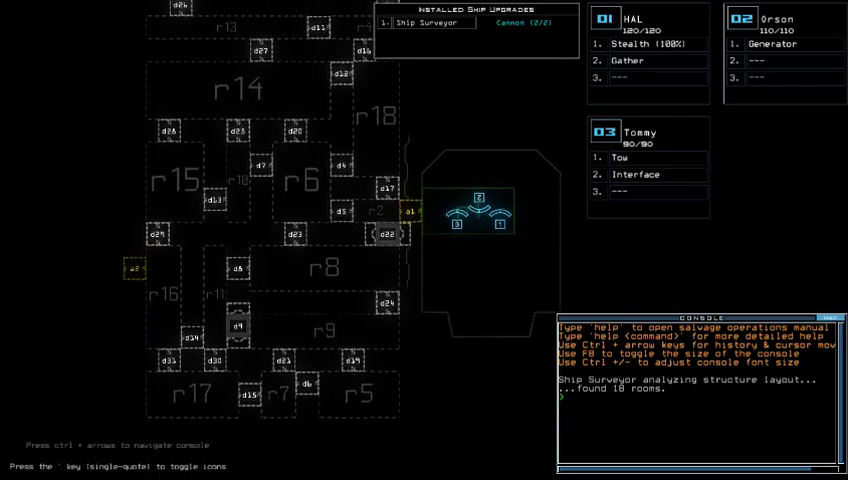
pyautogui.press('Up')
pyautogui.press('Escape')
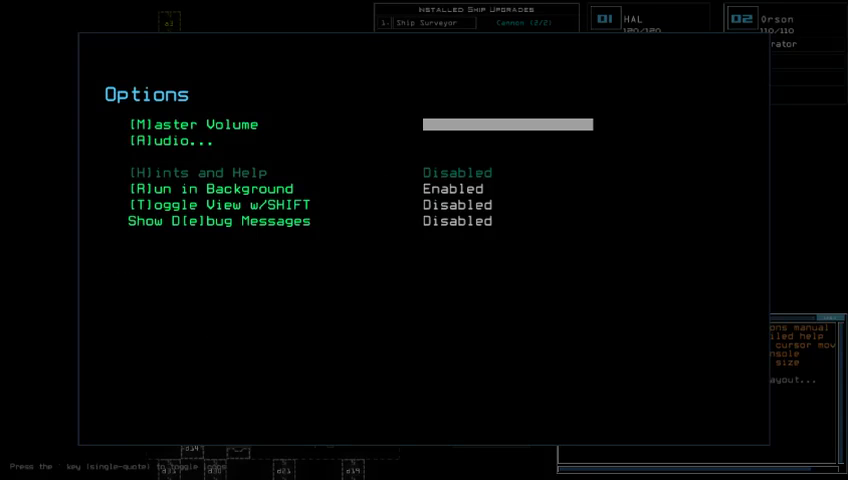
pyautogui.press('g')
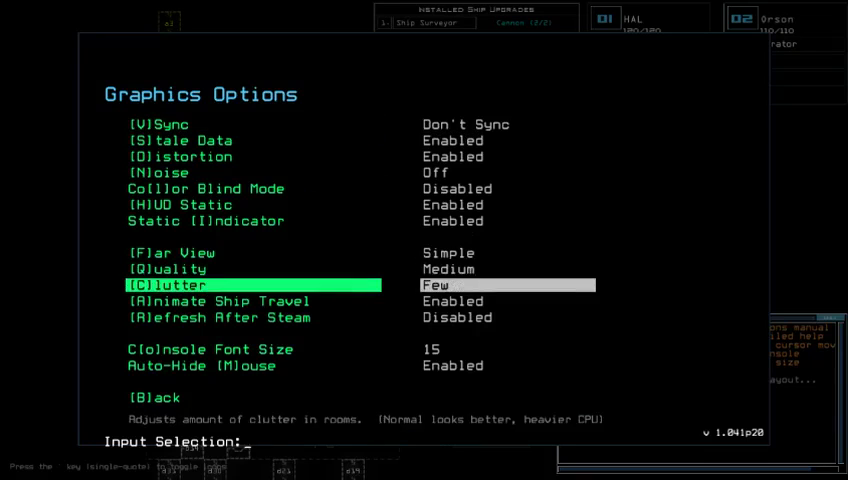
pyautogui.press('b')
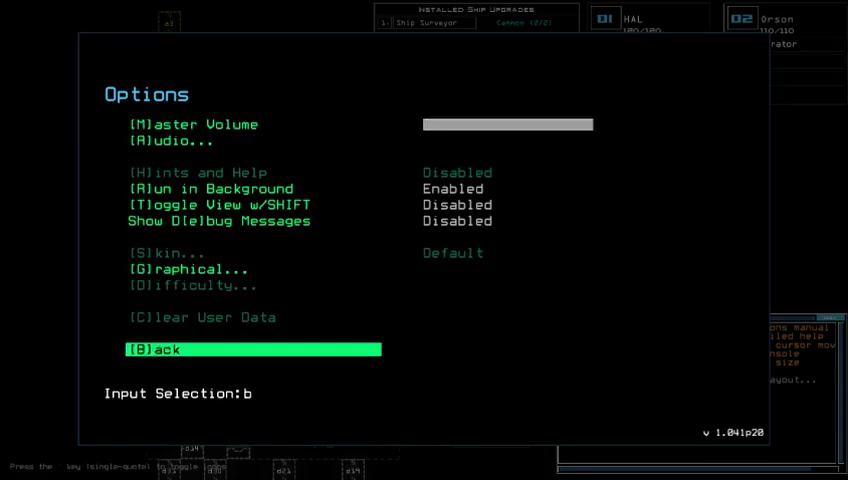
pyautogui.press('b')
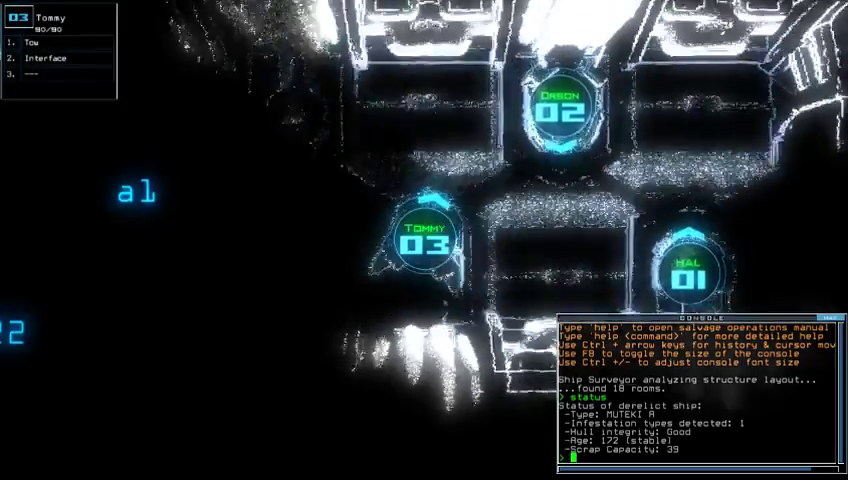
pyautogui.write('sw')
# Step: Move the Stealth and Gather upgrades to Tommy from Orson and HAL
pyautogui.press('Return')
pyautogui.press('Escape')
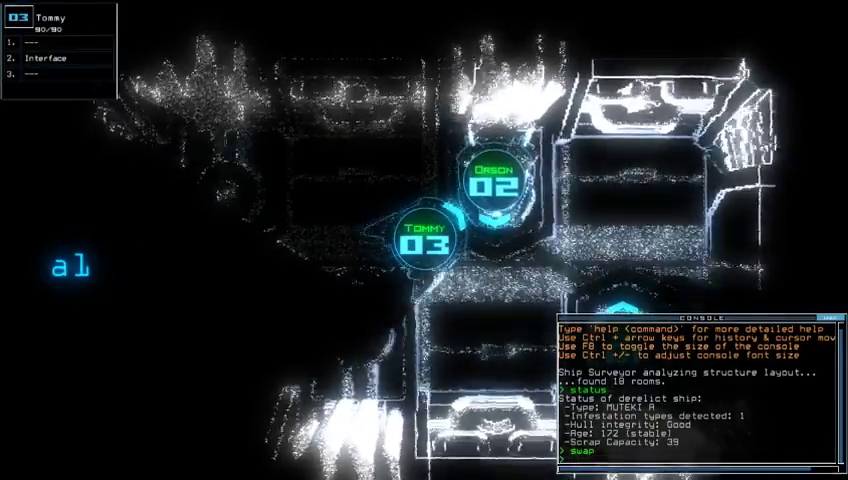
pyautogui.press('Return')
pyautogui.press('Escape')
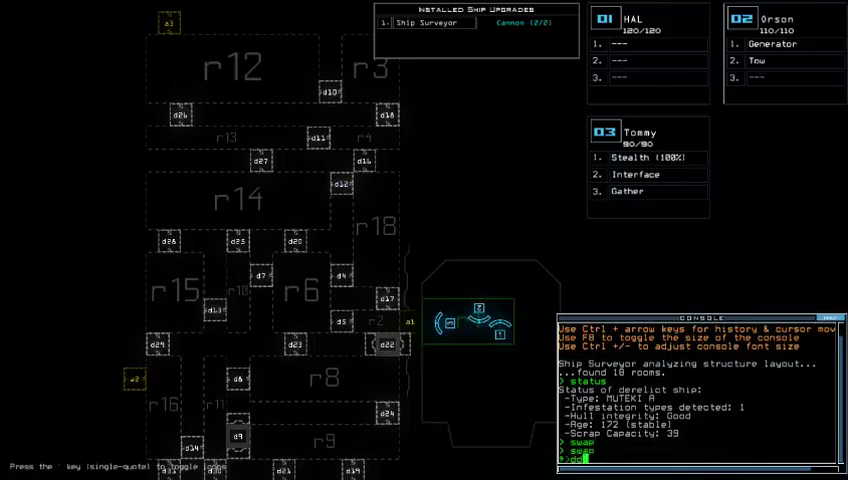
pyautogui.write('a2')
# Step: Re-dock the boarding ship, make Tommy the active drone, and start the mission
pyautogui.press('Return')
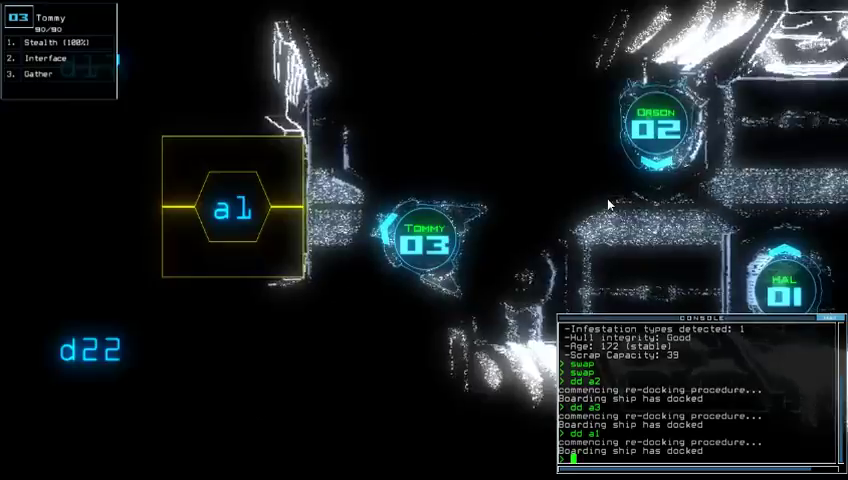
pyautogui.press('3')
pyautogui.write('go')
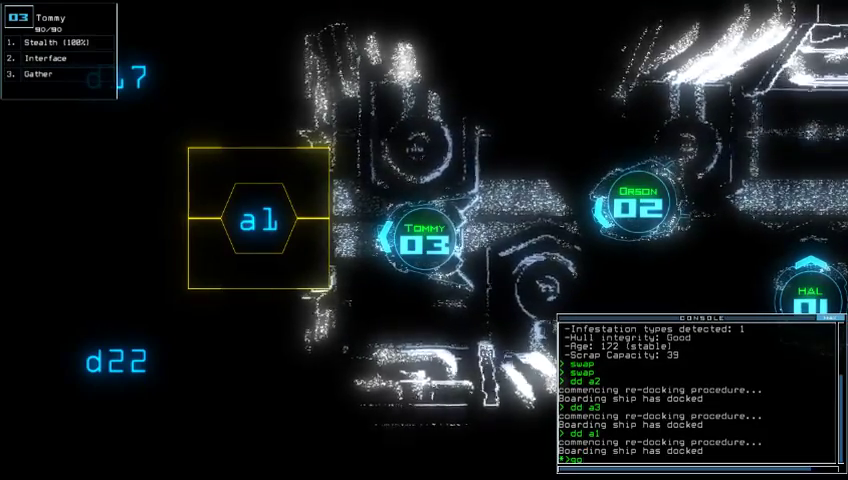
pyautogui.write('c')
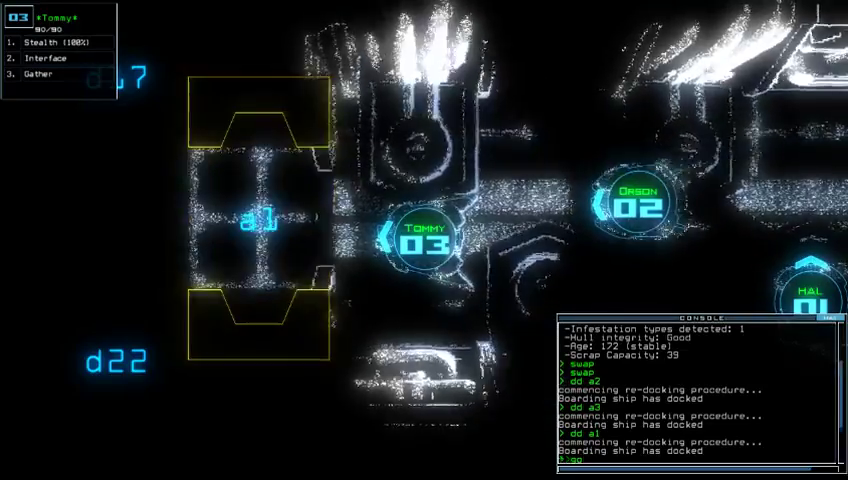
pyautogui.press('Return')
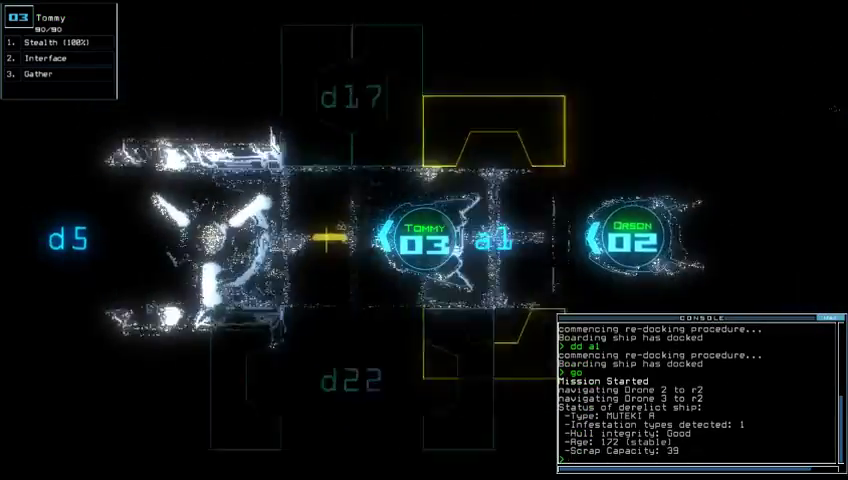
pyautogui.write('g')
# Step: Gather scrap in Tommy's starting room and open door d22
pyautogui.press('Return')
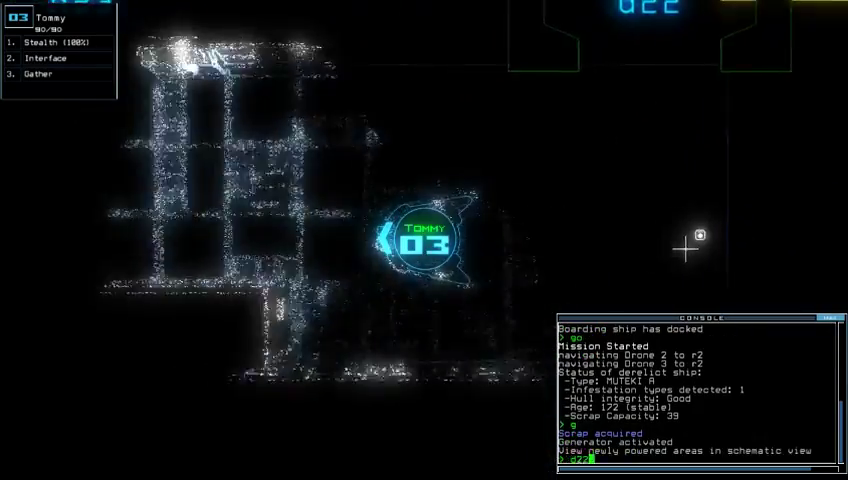
pyautogui.write('d22')
pyautogui.press('Return')
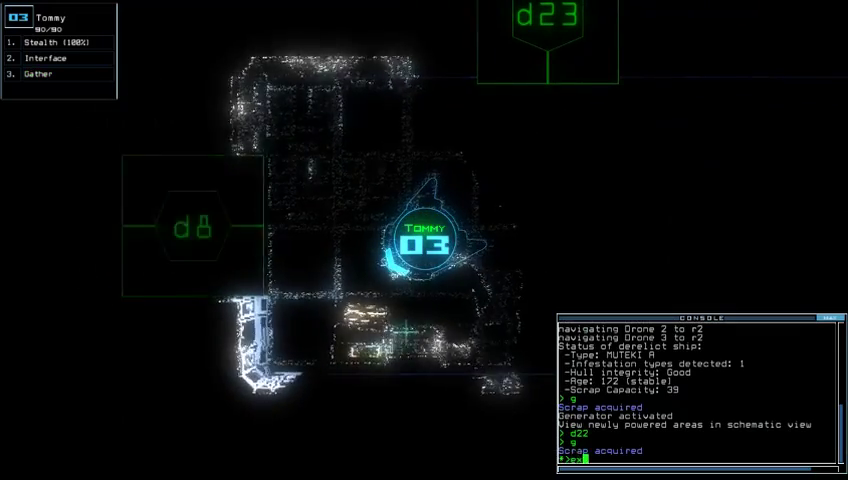
pyautogui.press('space')
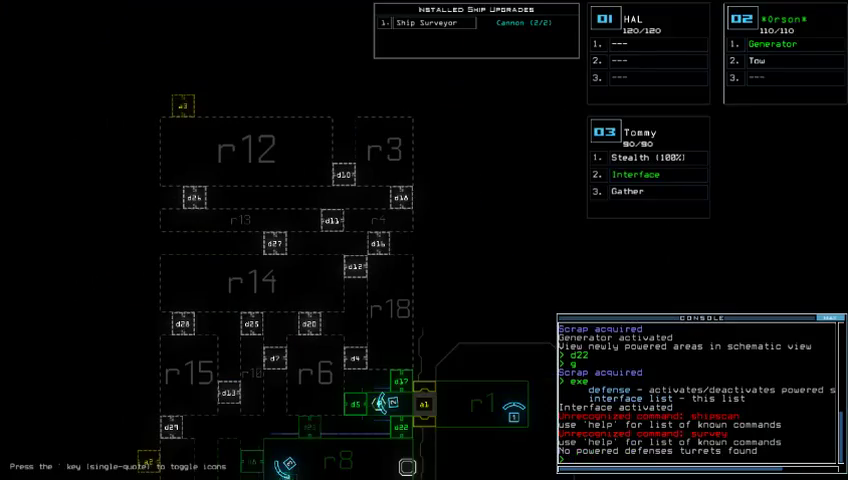
pyautogui.press('space')
# Step: Cloak Tommy through d8, seal two doors, open d24, and gather scrap
pyautogui.press('Return')
pyautogui.write('st;d8')
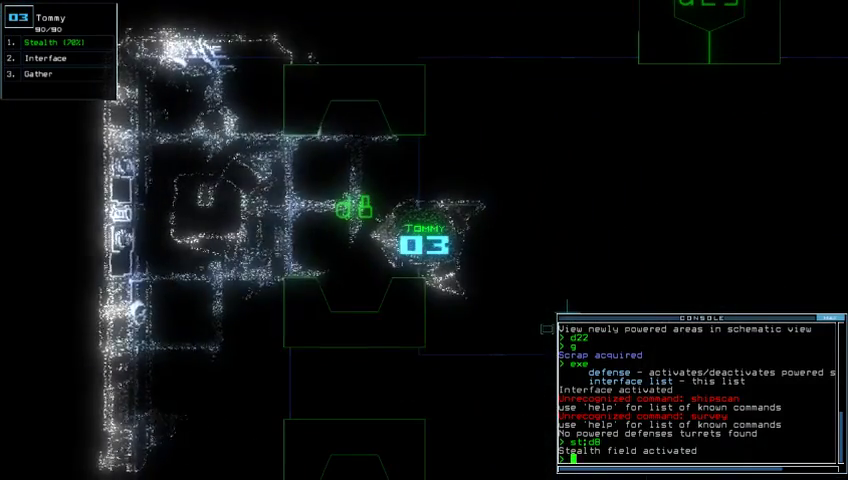
pyautogui.write('cccc')
pyautogui.press('Return')
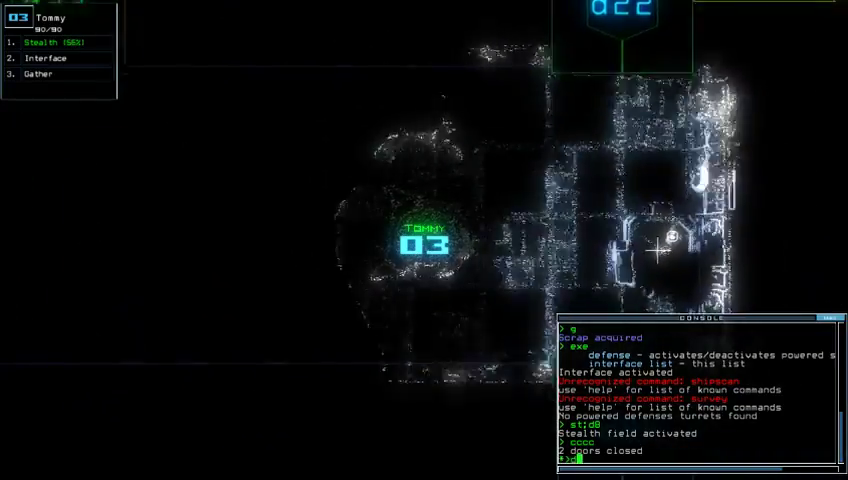
pyautogui.write('d24')
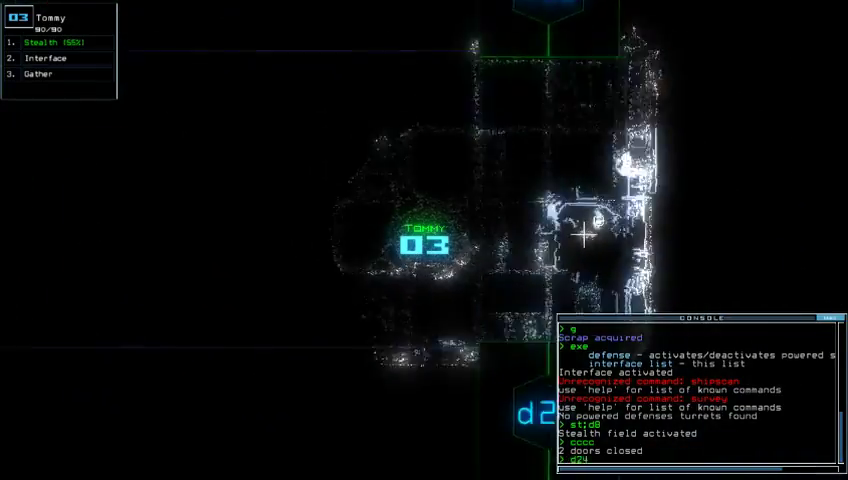
pyautogui.press('Return')
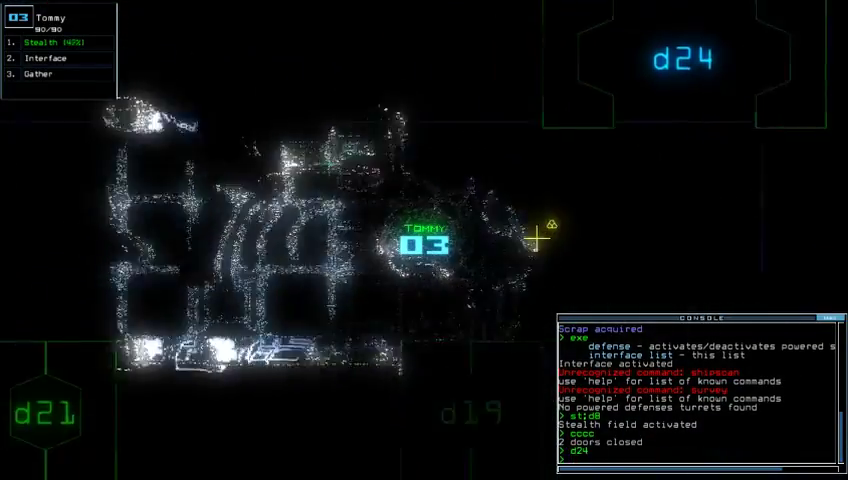
pyautogui.write('exe')
pyautogui.press('Return')
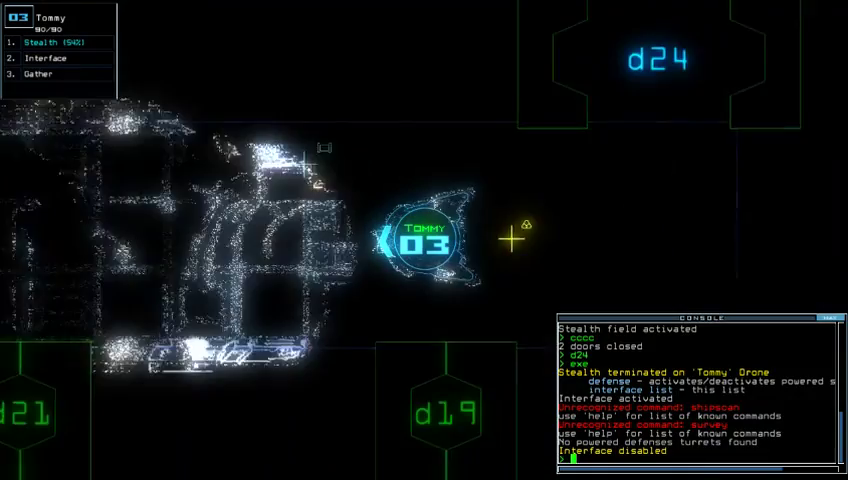
pyautogui.write('g')
pyautogui.press('Return')
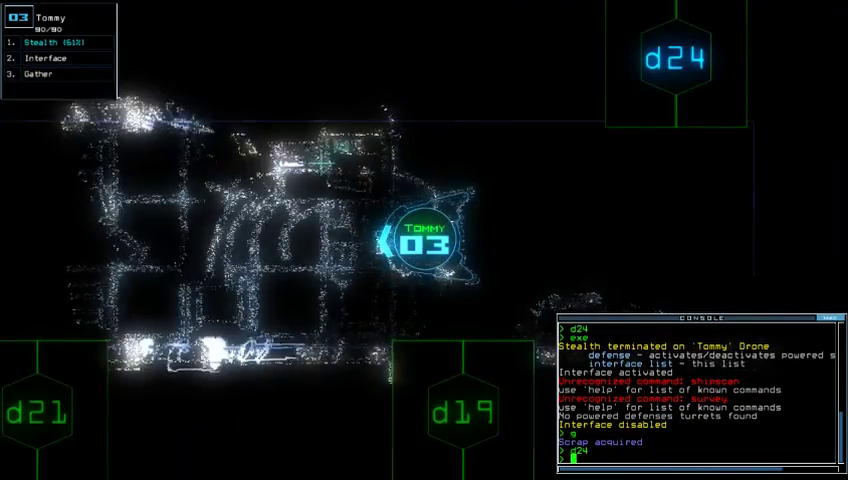
pyautogui.write('st:d19')
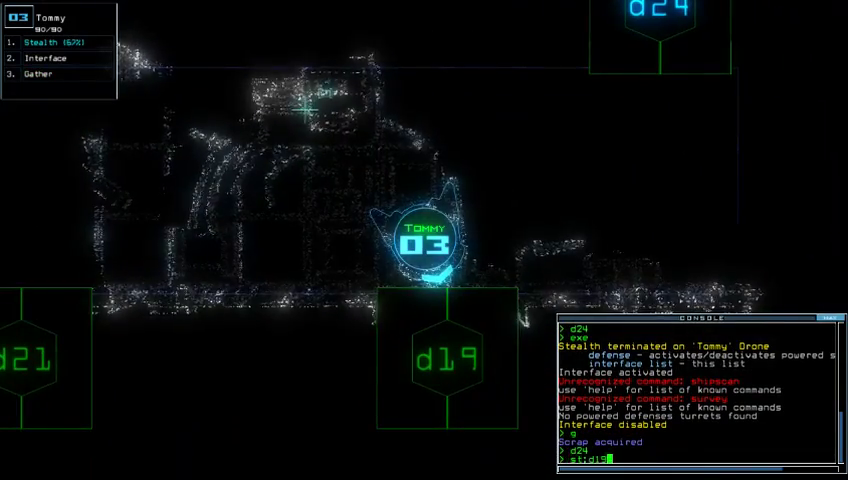
# Step: Sneak Tommy through d19, open d21 and d24, then drop stealth
pyautogui.press('Return')
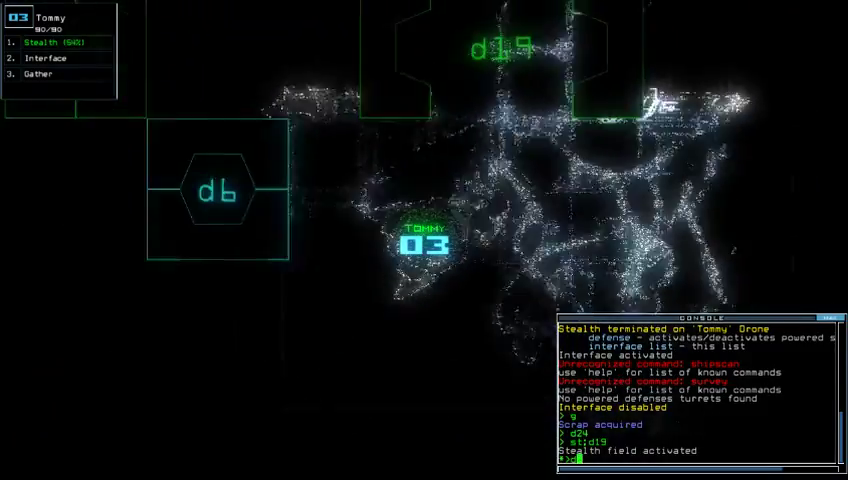
pyautogui.write('21d21')
pyautogui.press('Return')
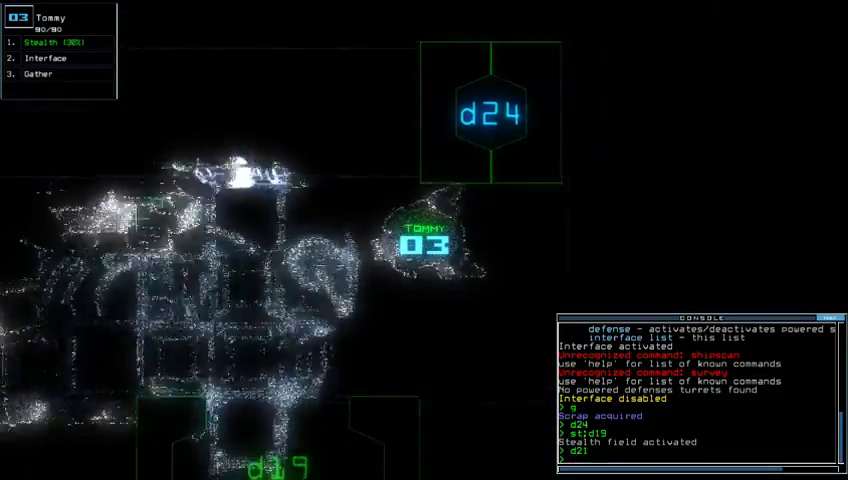
pyautogui.write('d24')
pyautogui.press('Return')
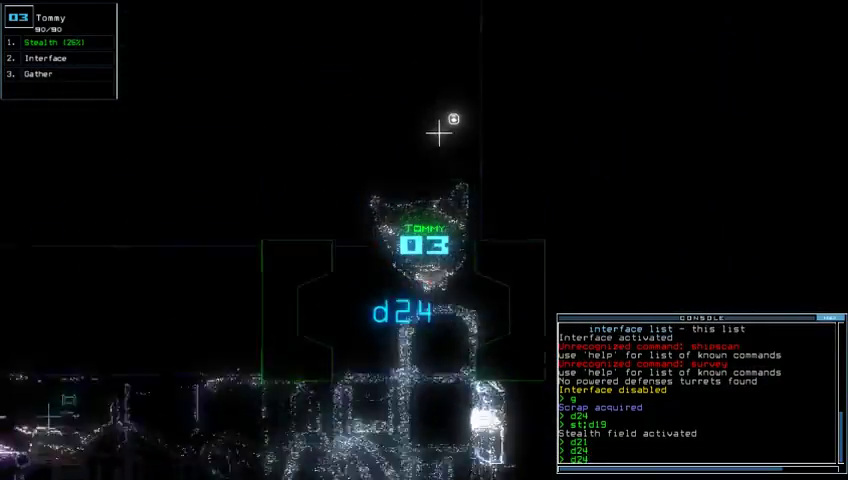
pyautogui.write('alth')
pyautogui.press('Return')
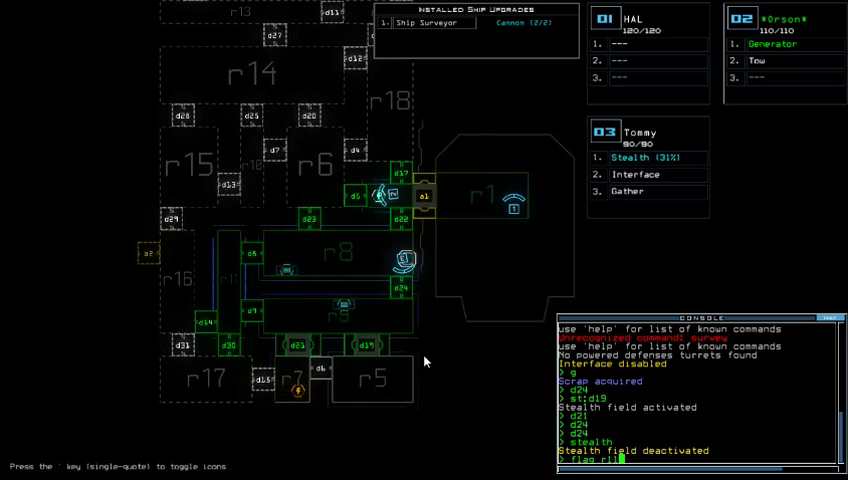
# Step: Flag rooms r11 and r5, then cloak Tommy through d24 and d19, sealing two doors
pyautogui.press('Return')
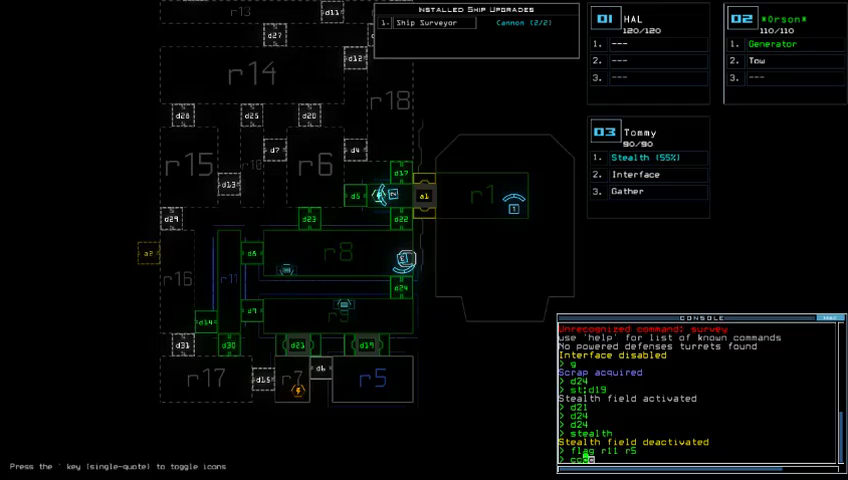
pyautogui.press('space')
pyautogui.write('st:d2')
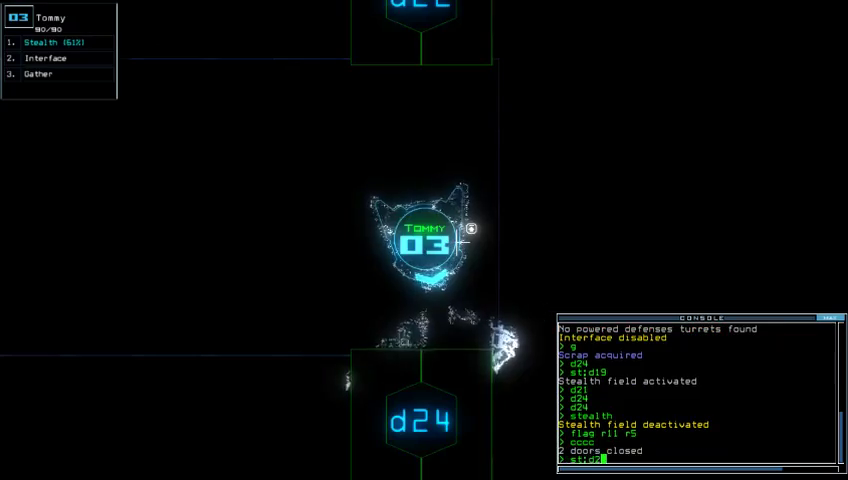
pyautogui.write('4')
pyautogui.press('Return')
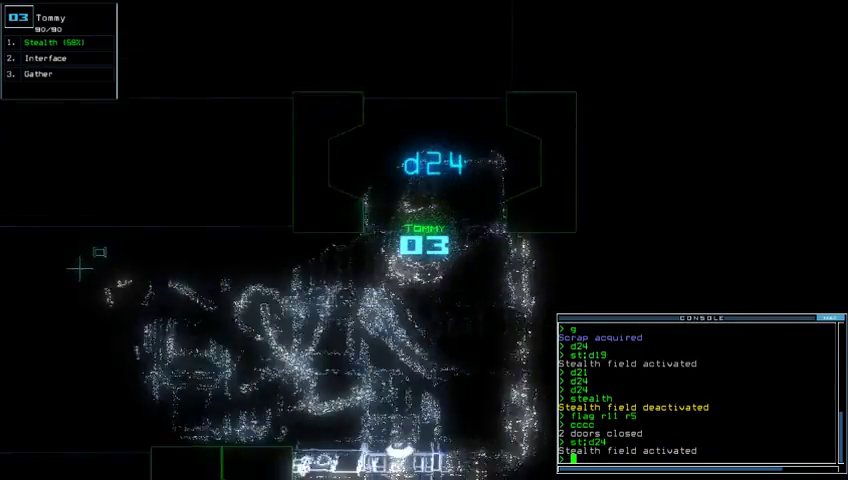
pyautogui.write('d19')
pyautogui.press('Return')
pyautogui.write('cccc')
pyautogui.press('Return')
pyautogui.write('d24')
# Step: Reopen d24, drop stealth, open d23, and gather the scrap there
pyautogui.press('Return')
pyautogui.write('d24')
pyautogui.press('Return')
pyautogui.write('st')
pyautogui.press('Return')
pyautogui.press('space')
pyautogui.press('space')
pyautogui.write('d23')
pyautogui.press('Return')
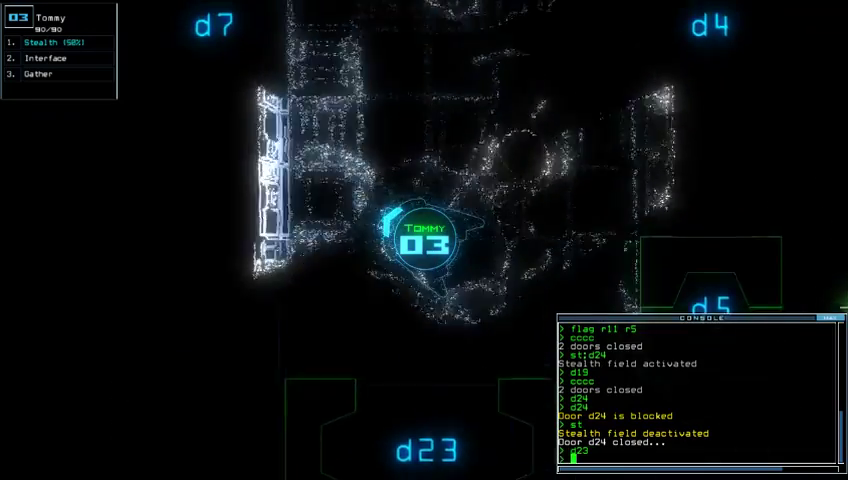
pyautogui.write('g')
pyautogui.press('Return')
# Step: Open door d5 and give Orson the Mine upgrade
pyautogui.press('space')
pyautogui.press('Return')
pyautogui.press('space')
pyautogui.write('swap')
pyautogui.press('Return')
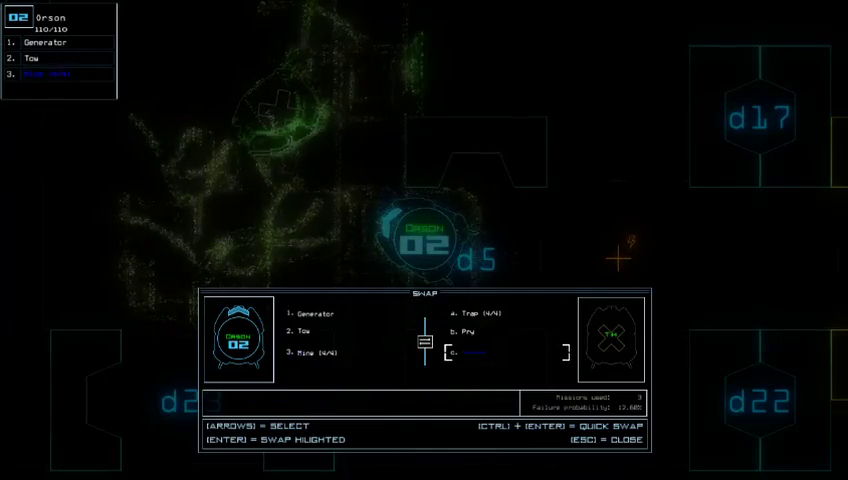
pyautogui.press('Escape')
pyautogui.write('g')
# Step: Reactivate the generator and move the Trap and Pry modules to HAL
pyautogui.press('Return')
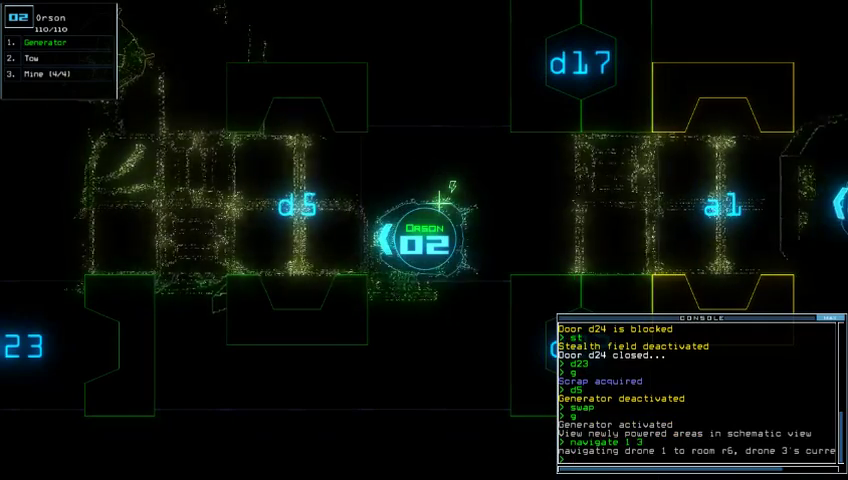
pyautogui.press('space')
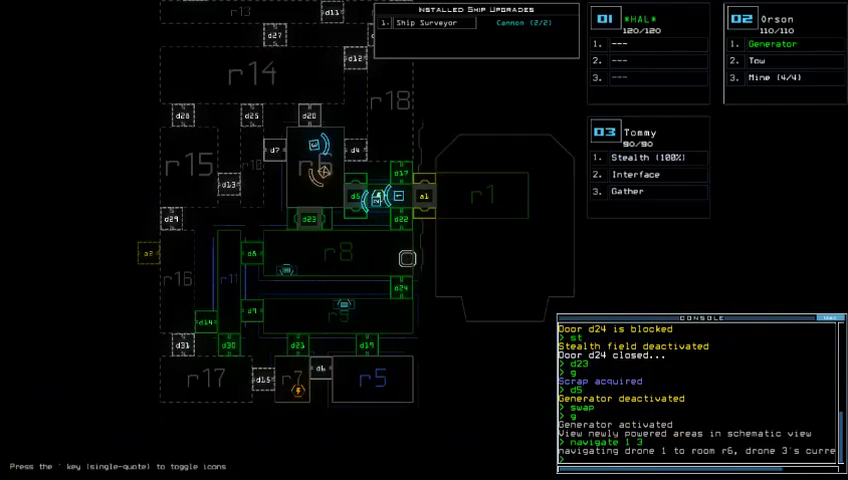
pyautogui.press('space')
pyautogui.write('swap')
pyautogui.press('Return')
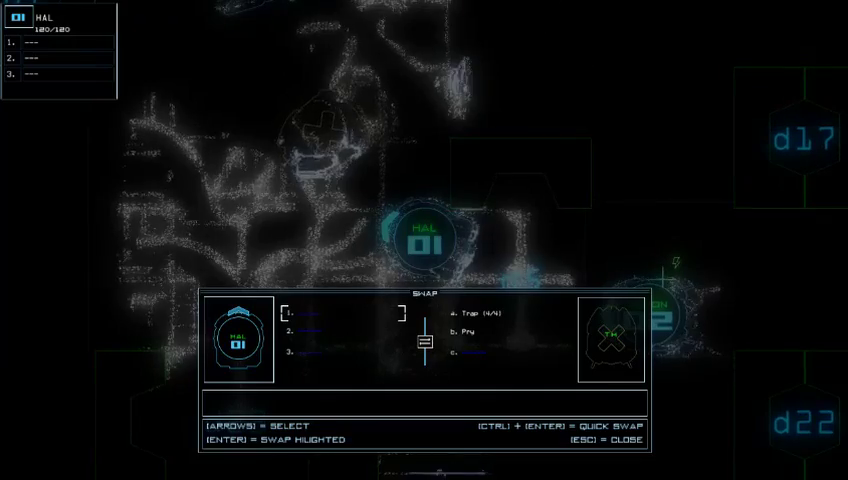
pyautogui.press('Escape')
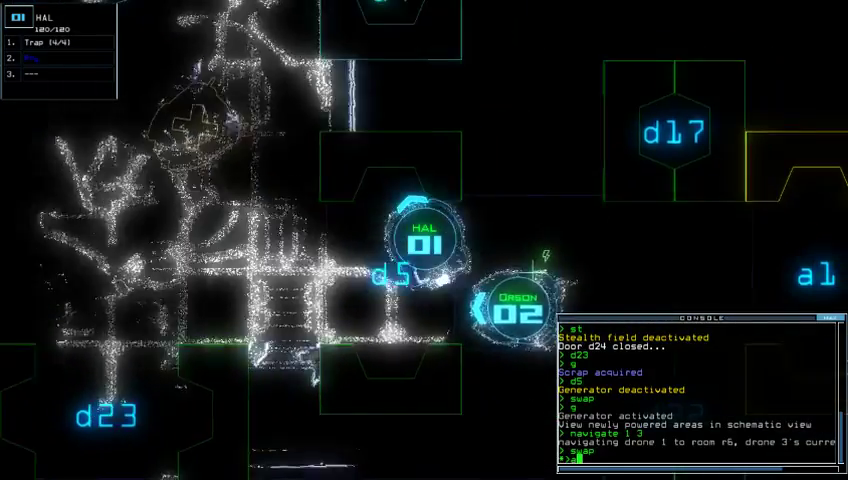
pyautogui.write('a')
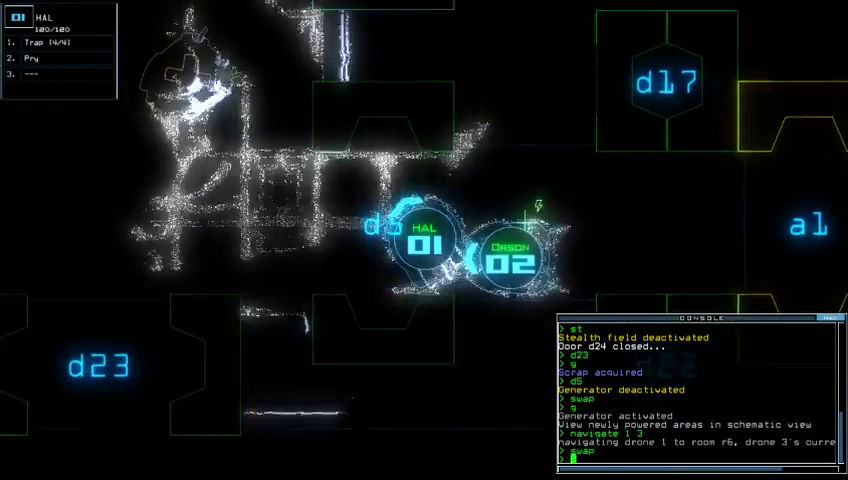
pyautogui.write('ck')
# Step: Send HAL back to room r1, then close the doors around Tommy, including d5
pyautogui.press('Return')
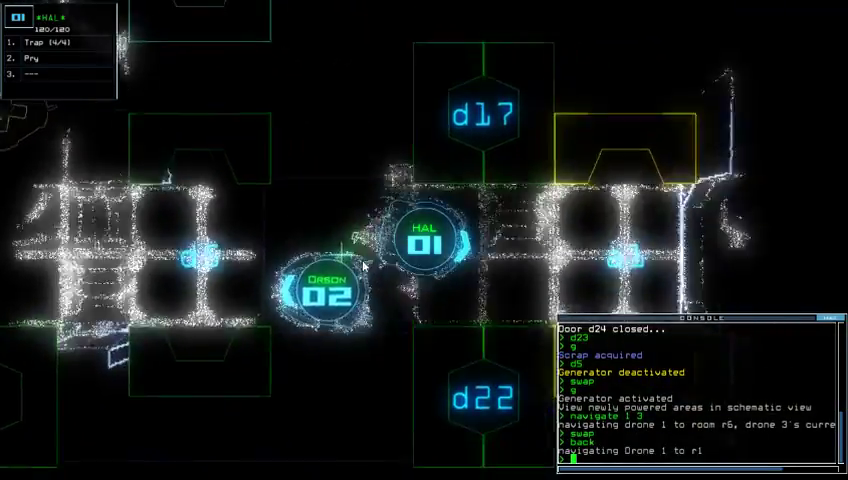
pyautogui.press('3')
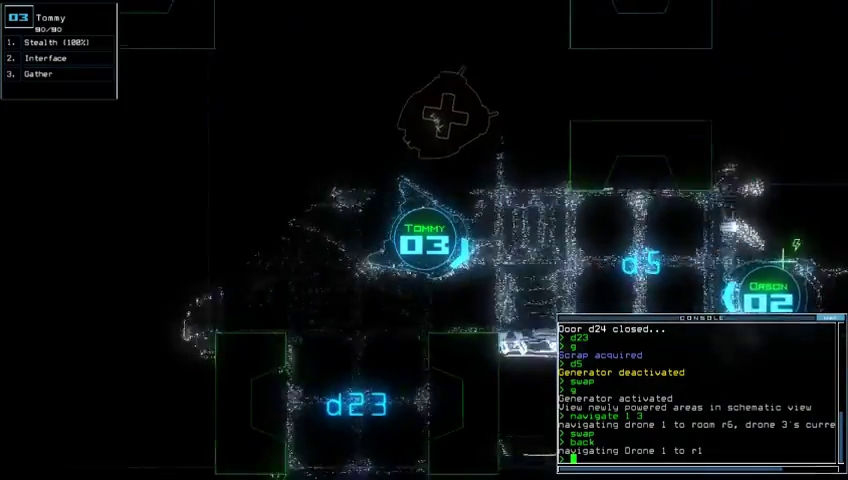
pyautogui.write('cccc')
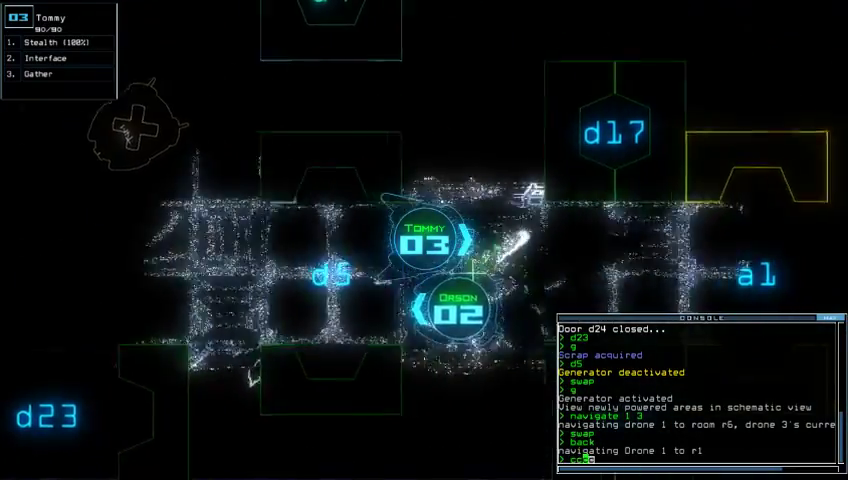
pyautogui.press('Return')
pyautogui.press('space')
pyautogui.write('5')
pyautogui.press('Return')
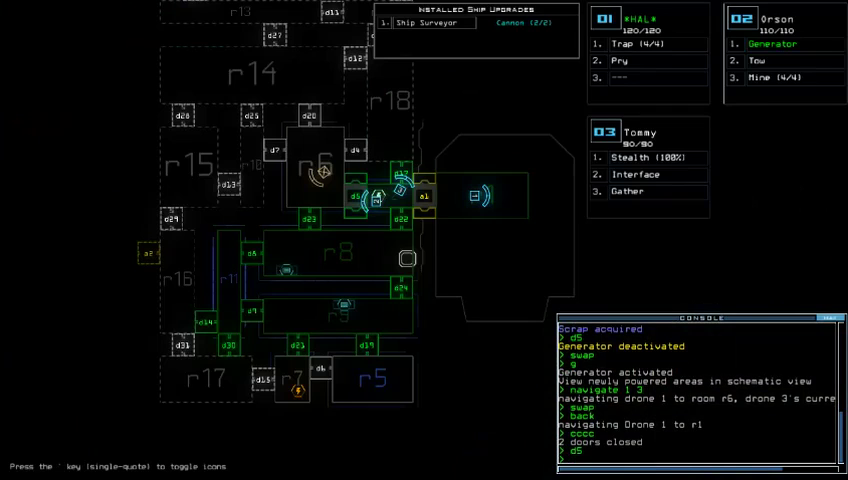
pyautogui.write('a1')
# Step: Toggle airlock a1, cloak Tommy to d17, seal doors, then uncloak and toggle d22
pyautogui.press('Return')
pyautogui.press('space')
pyautogui.write('st:d17')
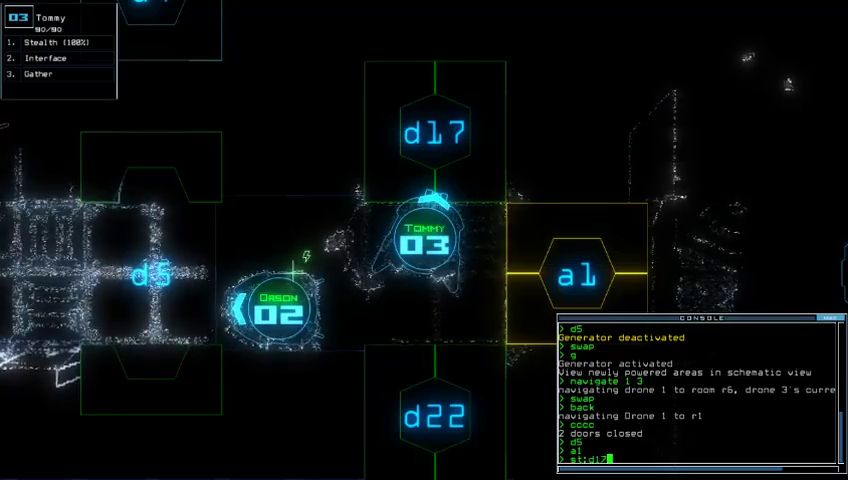
pyautogui.write('17')
pyautogui.press('Return')
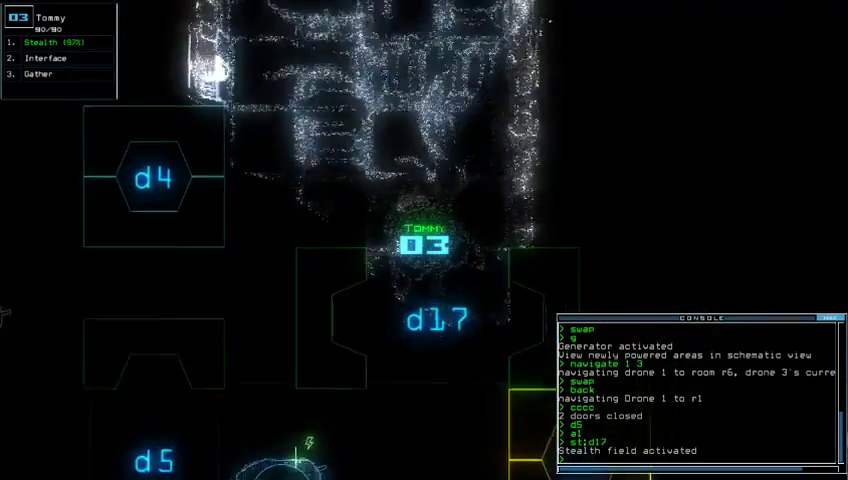
pyautogui.write('cccc')
pyautogui.press('Return')
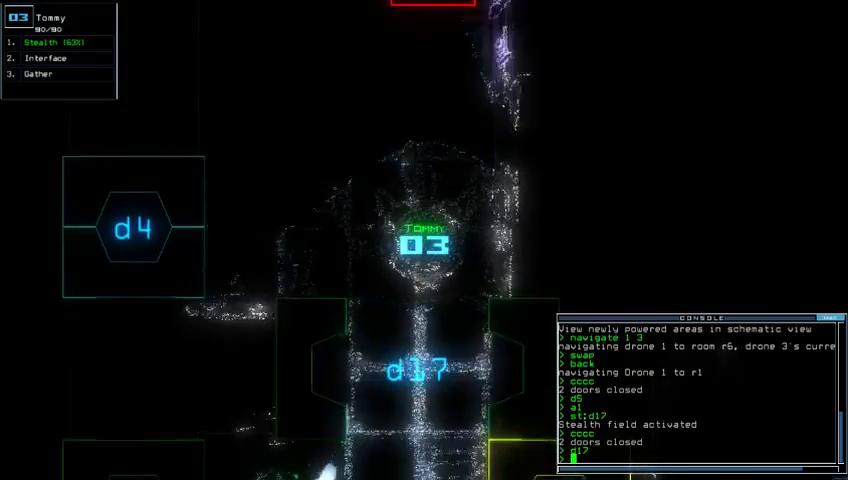
pyautogui.write('cccc')
pyautogui.press('Return')
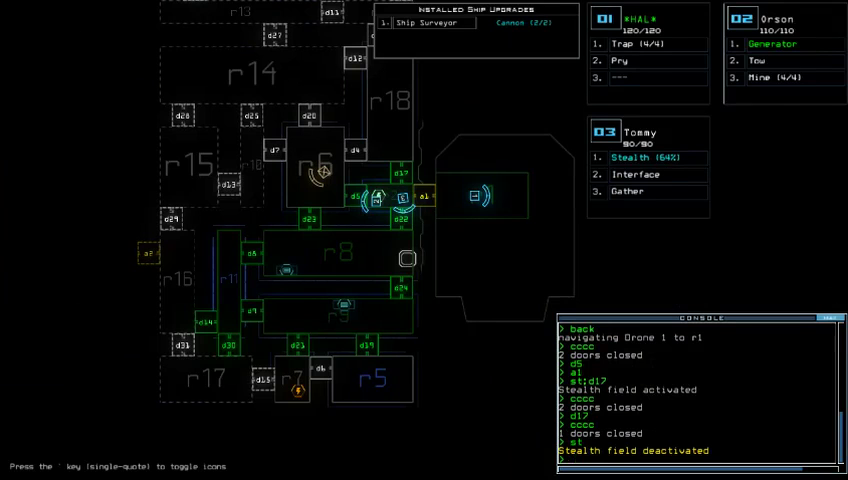
pyautogui.write('22')
pyautogui.press('Return')
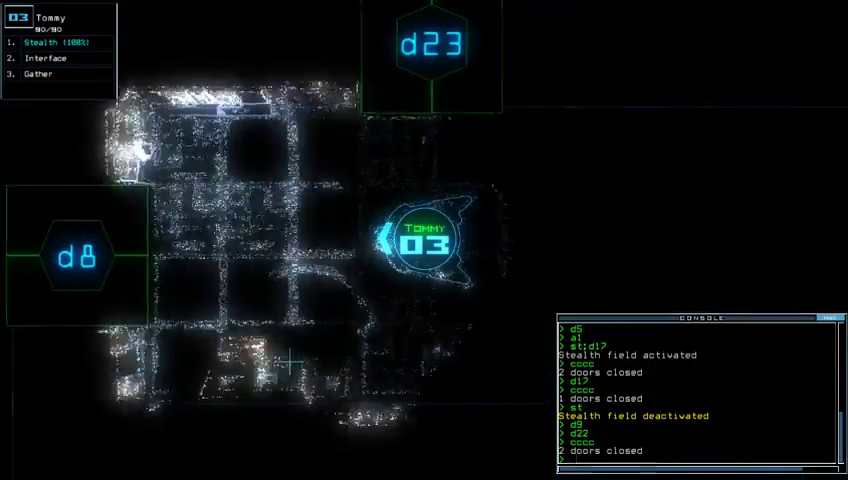
pyautogui.write('d8')
# Step: Toggle d8, re-cloak Tommy through d14, flag rooms r11 and r9, and toggle a1
pyautogui.press('Return')
pyautogui.write('st')
pyautogui.press('Return')
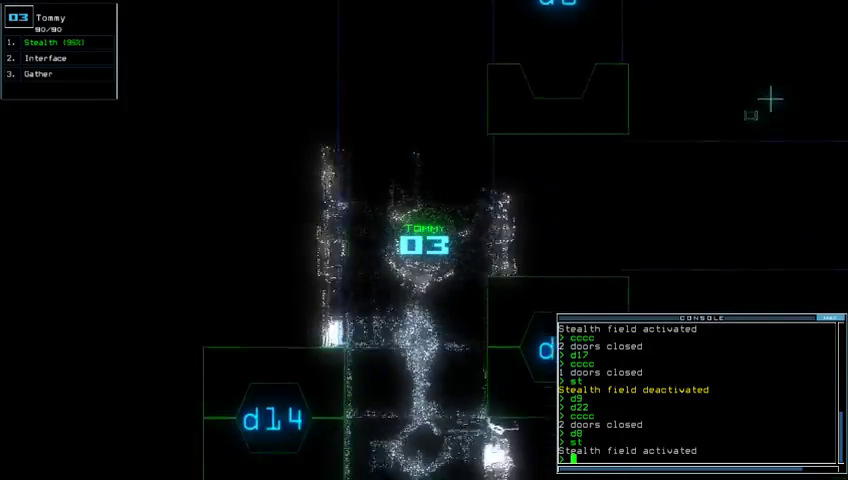
pyautogui.press('Return')
pyautogui.write('g')
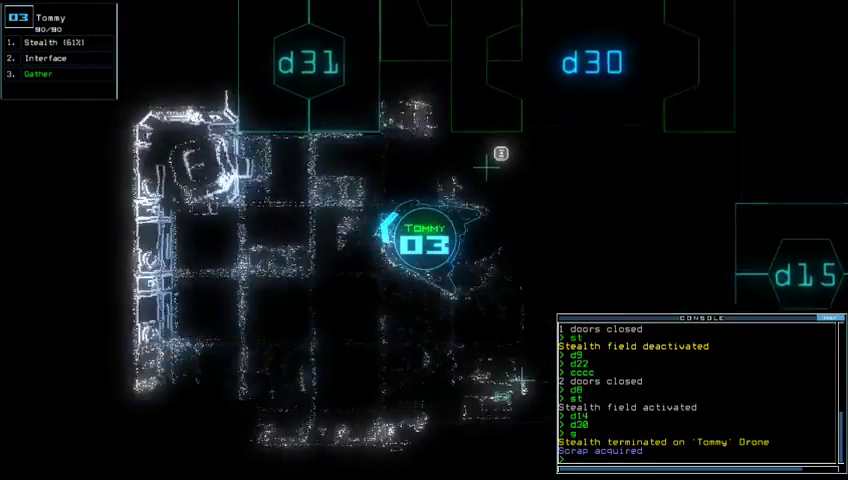
pyautogui.press('space')
pyautogui.write('flag r11 r9')
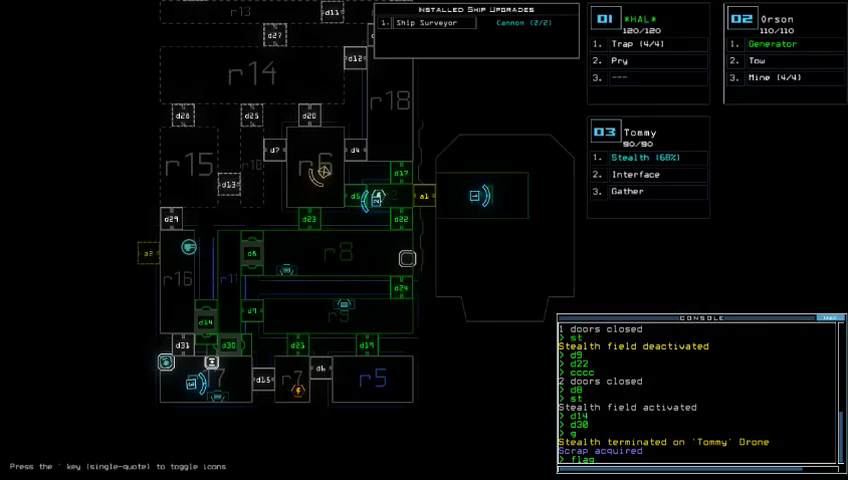
pyautogui.press('Return')
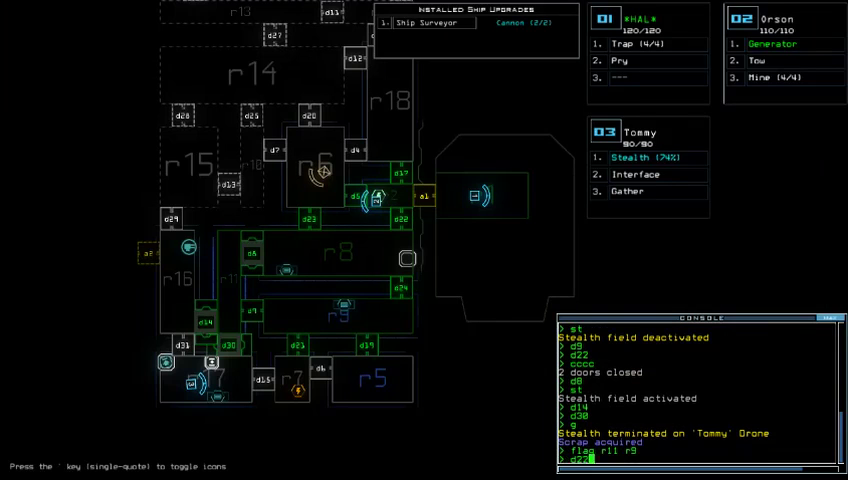
pyautogui.press('Return')
pyautogui.write('swap 2')
# Step: Move the Tow module from Orson to HAL
pyautogui.press('Return')
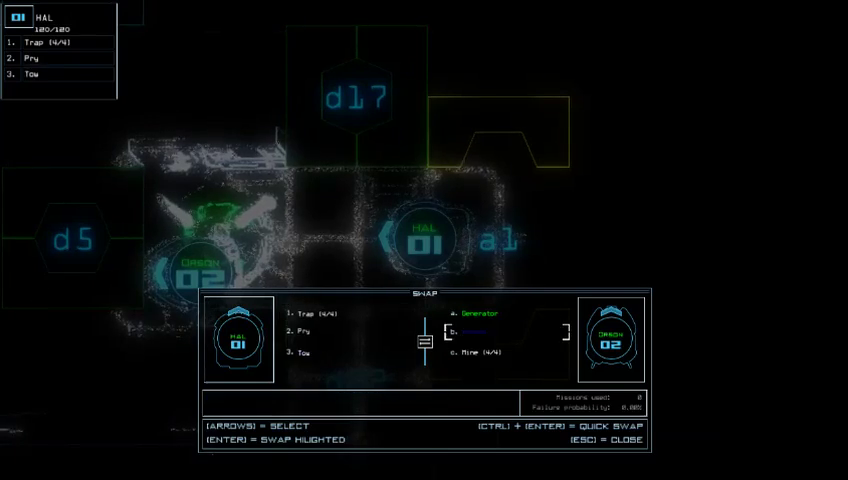
pyautogui.press('Escape')
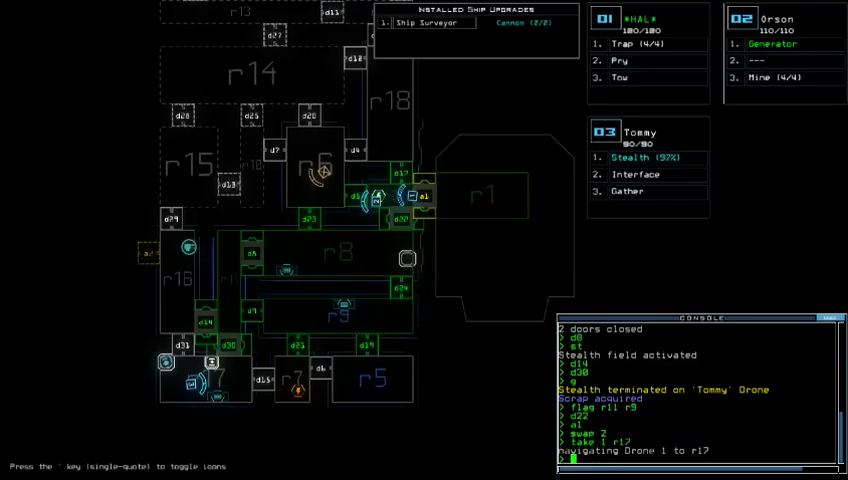
pyautogui.press('3')
# Step: Steer Tommy north past d8 toward d22, send HAL there, and re-dock at a3
pyautogui.press('Up')
pyautogui.press('Up')
pyautogui.press('Up')
pyautogui.press('Up')
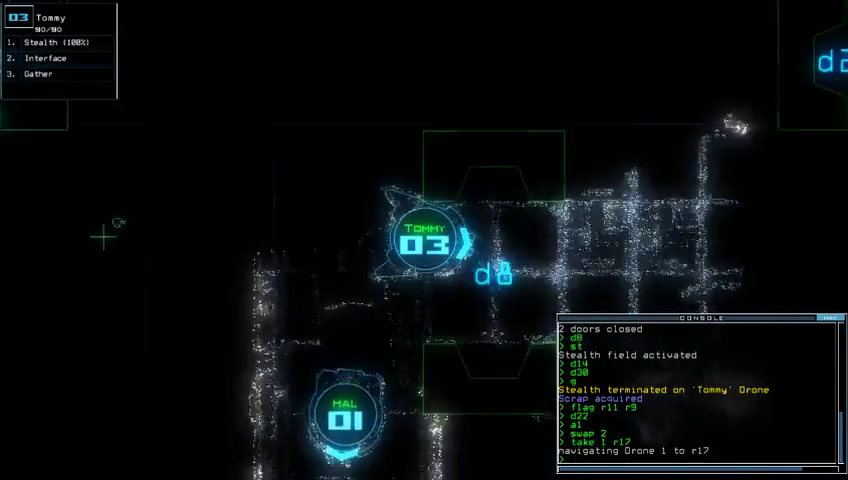
pyautogui.press('Up')
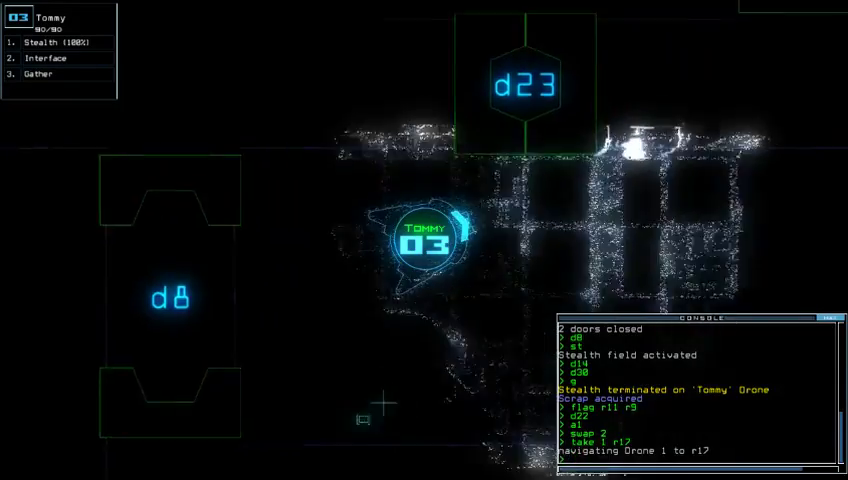
pyautogui.press('Up')
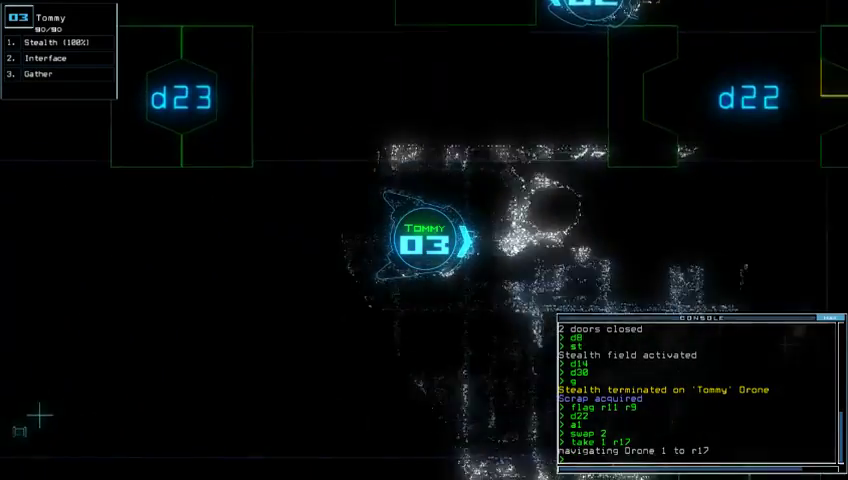
pyautogui.press('Up')
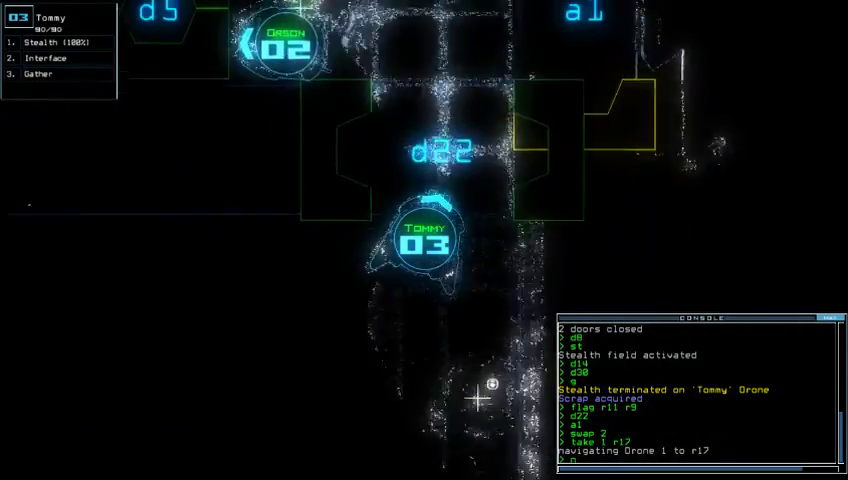
pyautogui.write('navigate 1')
pyautogui.press('Return')
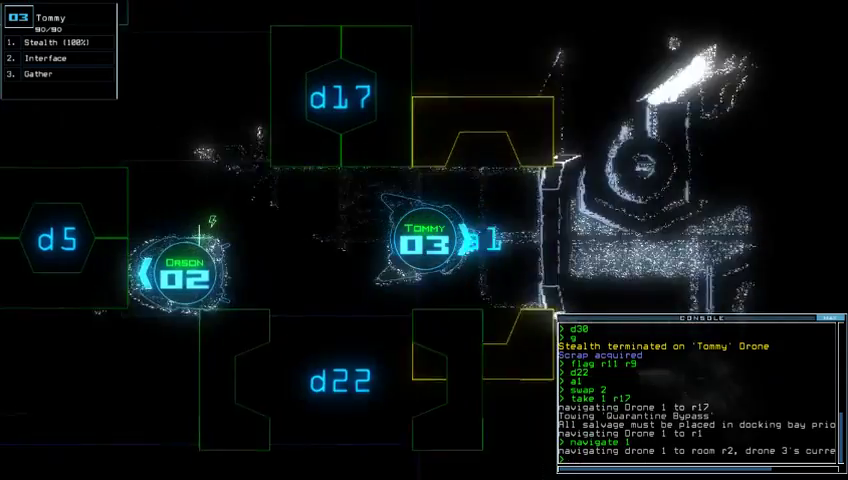
pyautogui.write('d2a3')
pyautogui.press('Return')
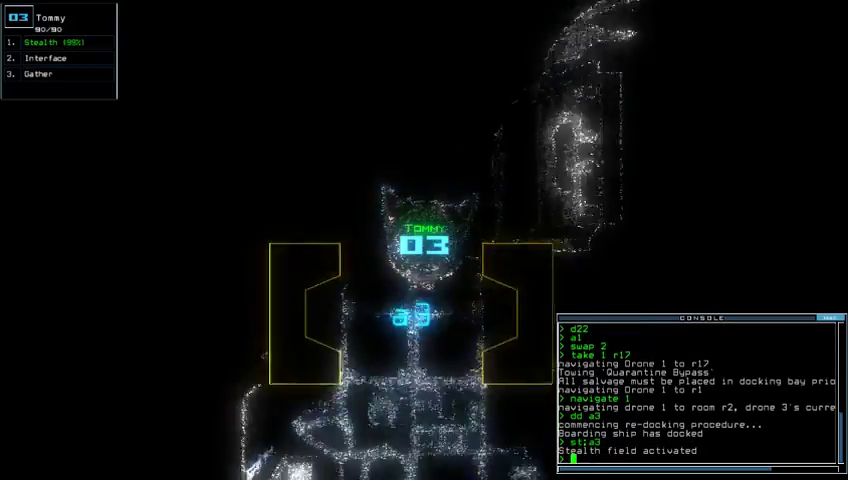
# Step: Seal all doors around Tommy and check the module exchange screen
pyautogui.press('Return')
pyautogui.write('g')
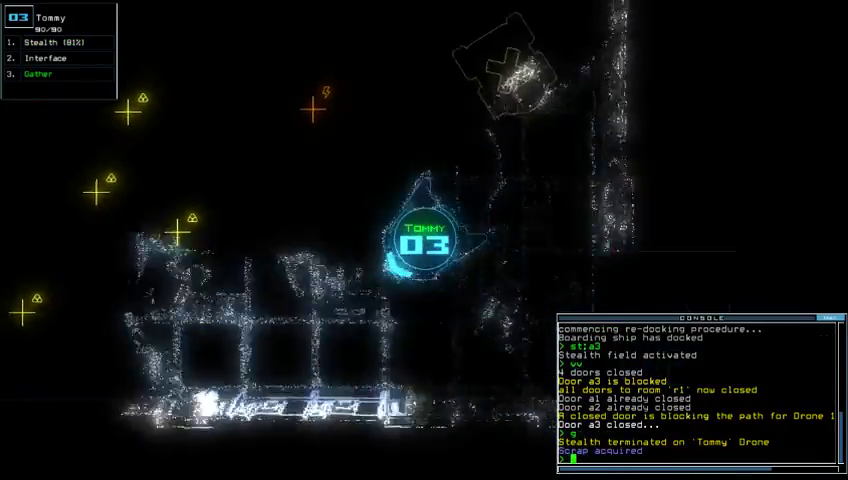
pyautogui.write('swap')
pyautogui.press('Return')
pyautogui.press('Escape')
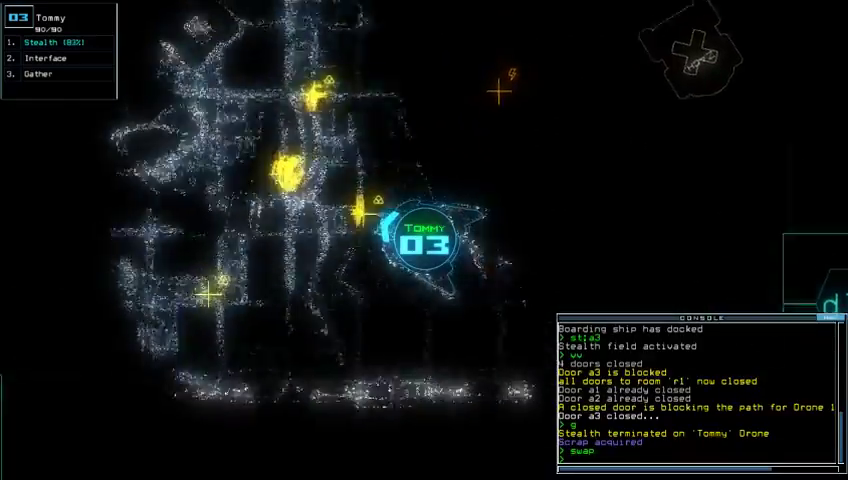
pyautogui.write('g')
# Step: Have Tommy gather six loads of scrap, then open all doors to room r1
pyautogui.press('Return')
pyautogui.write('g')
pyautogui.press('Return')
pyautogui.write('g')
pyautogui.press('Return')
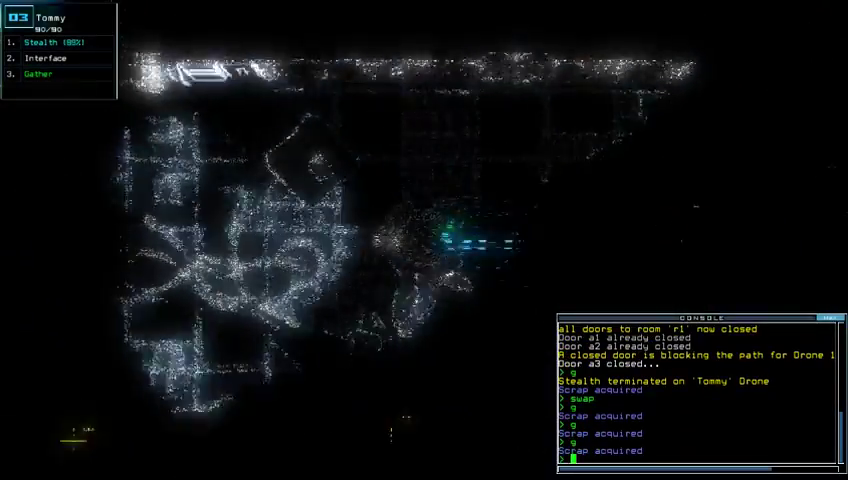
pyautogui.write('g')
pyautogui.press('Return')
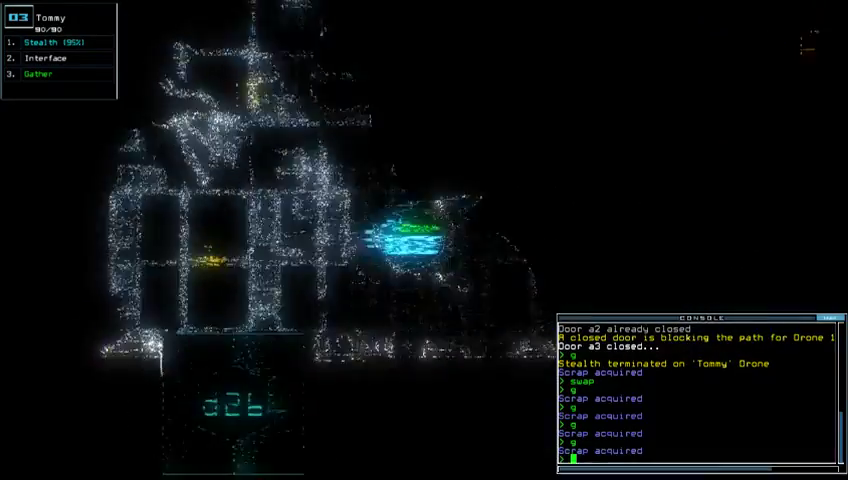
pyautogui.write('g')
pyautogui.press('Return')
pyautogui.write('g')
pyautogui.press('Return')
pyautogui.press('Return')
pyautogui.write('dd a1')
pyautogui.press('Return')
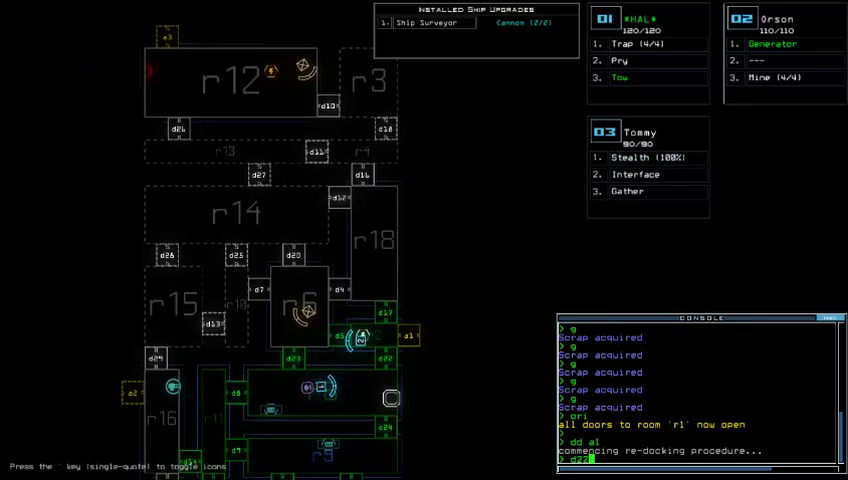
pyautogui.write('d22')
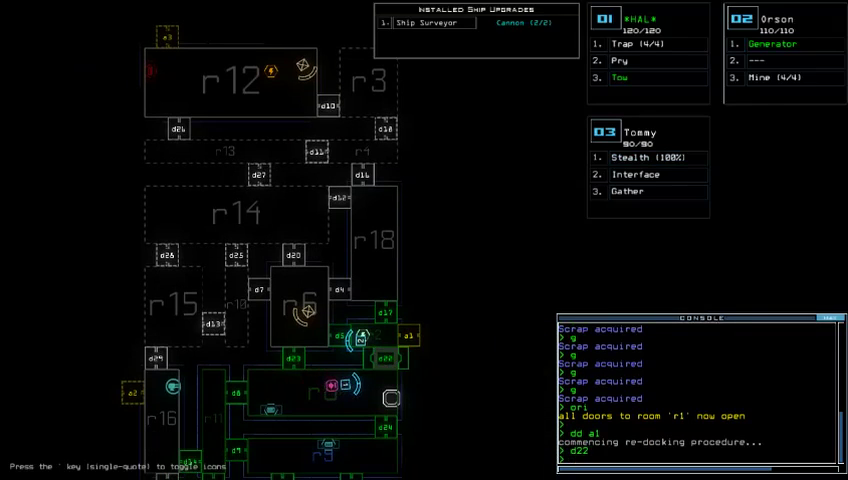
pyautogui.write('r18')
# Step: Flag room r18, show the elapsed mission time, and stop towing the salvage
pyautogui.press('Return')
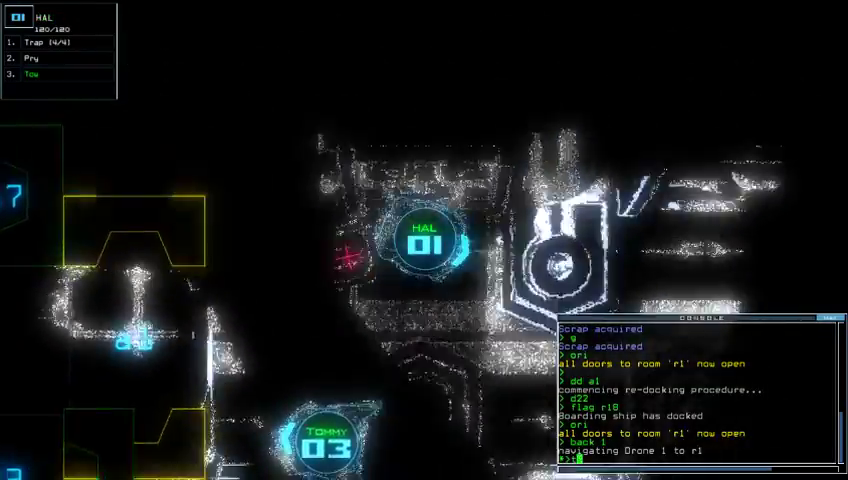
pyautogui.press('Return')
pyautogui.write('tom')
pyautogui.press('Return')
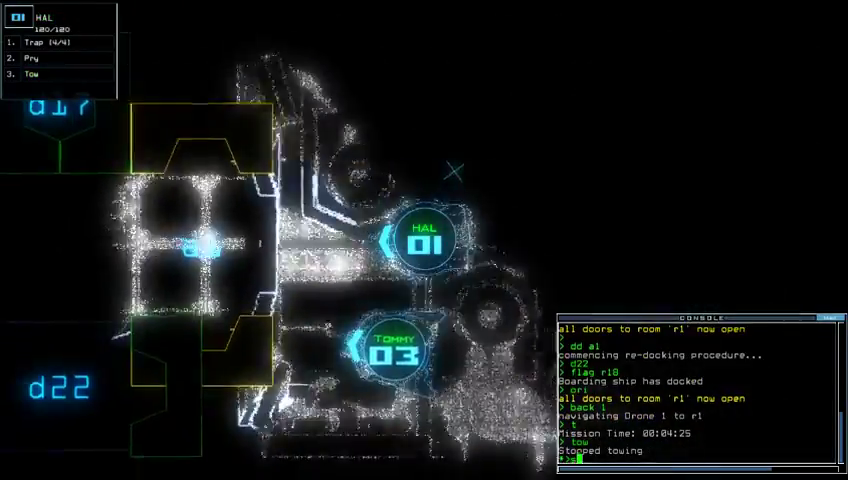
pyautogui.write('swap')
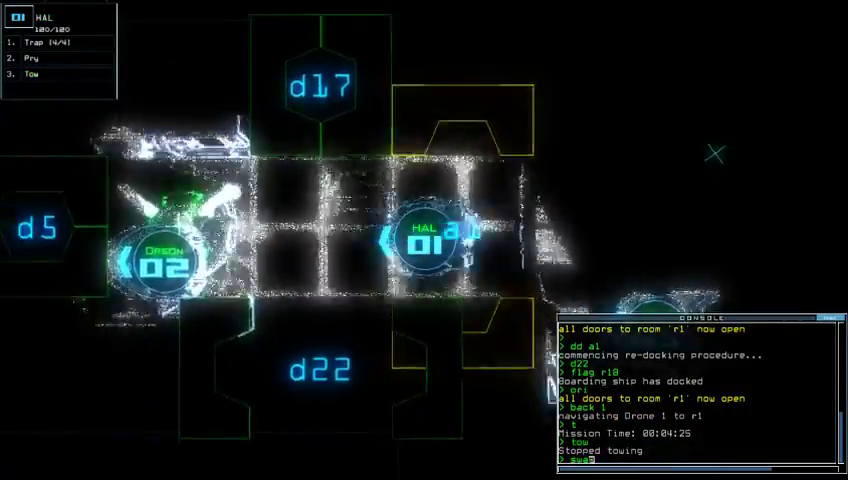
# Step: Hand HAL's Tow and Mine modules over to Orson
pyautogui.press('Return')
pyautogui.press('Return')
pyautogui.press('Escape')
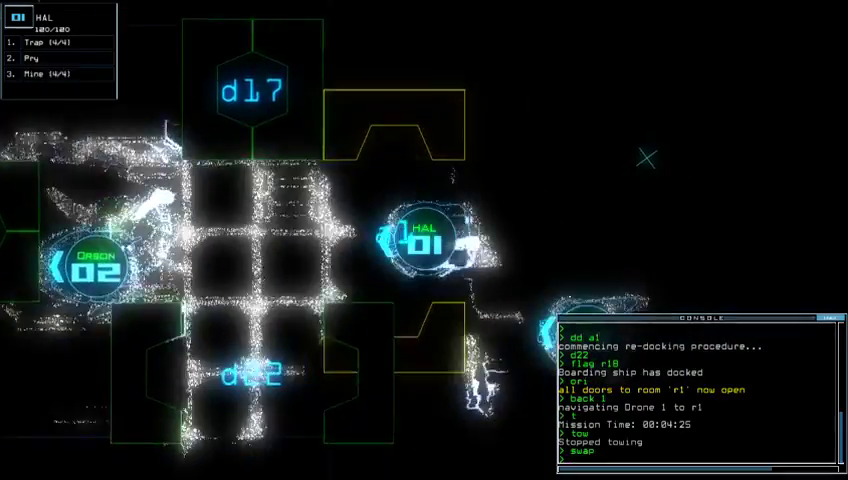
pyautogui.write('swap')
pyautogui.press('Return')
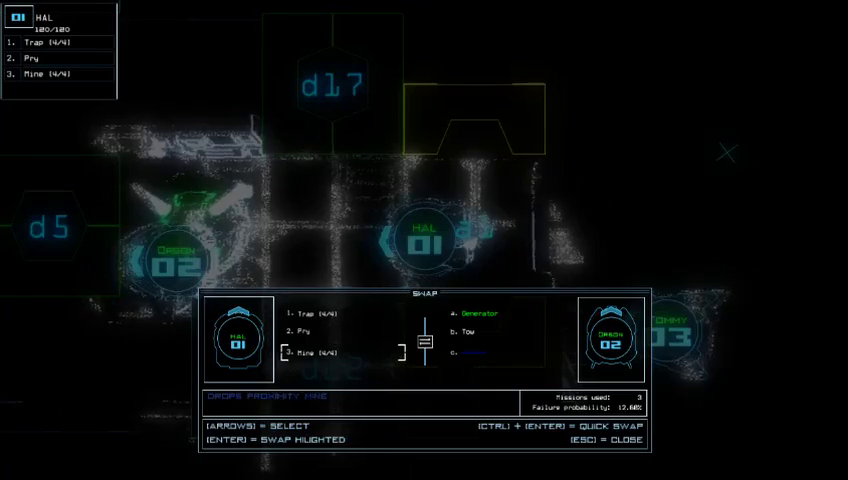
pyautogui.press('Escape')
pyautogui.write('dd a3')
pyautogui.press('Return')
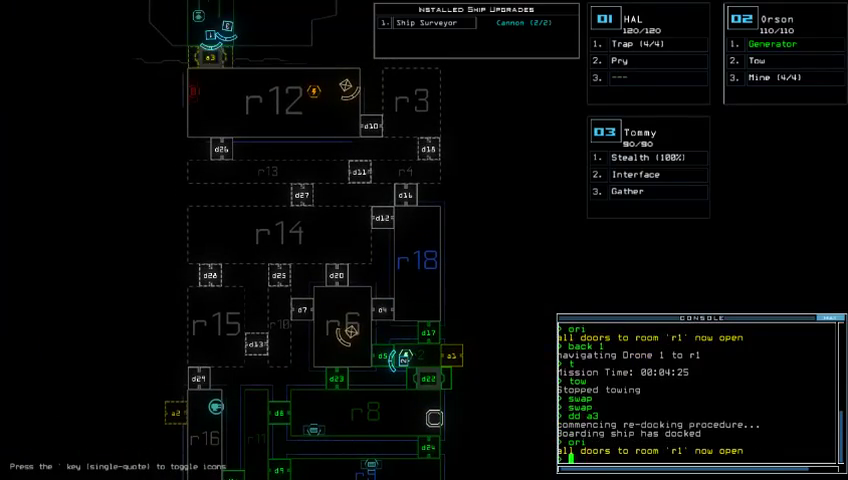
pyautogui.write('swap')
pyautogui.press('Return')
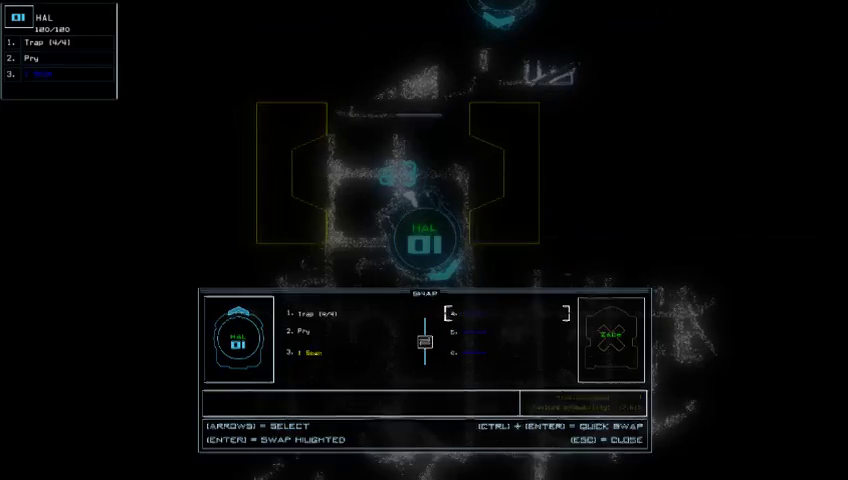
# Step: Take the Scan module from the wrecked drone Zach and scan the room
pyautogui.hotkey('ctrl', 'Return')
pyautogui.write('scan')
pyautogui.press('Return')
pyautogui.scroll(-3, 340, 34)
pyautogui.write('dd')
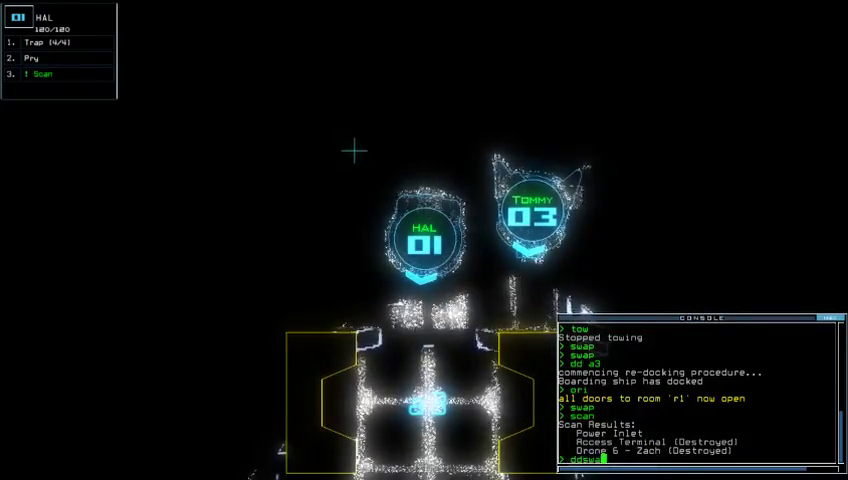
pyautogui.write('swa')
pyautogui.press('Return')
pyautogui.write('wap')
# Step: Give Tommy the Scan module in exchange for HAL's Interface module
pyautogui.press('Return')
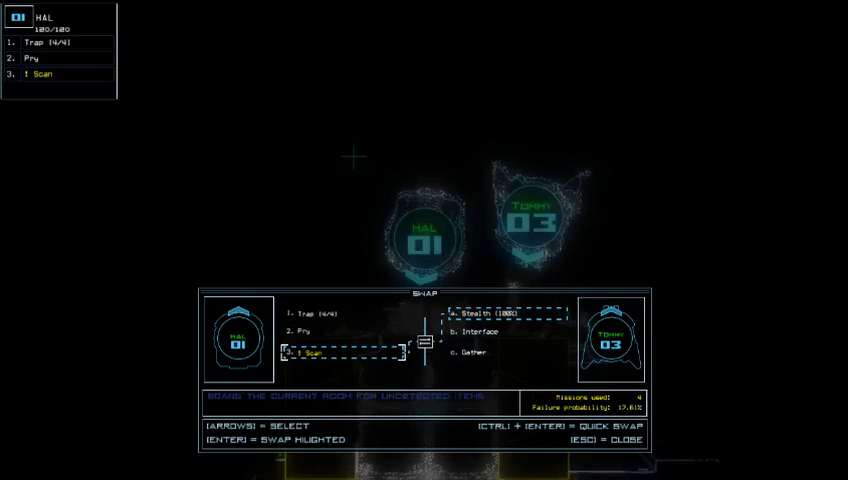
pyautogui.press('Escape')
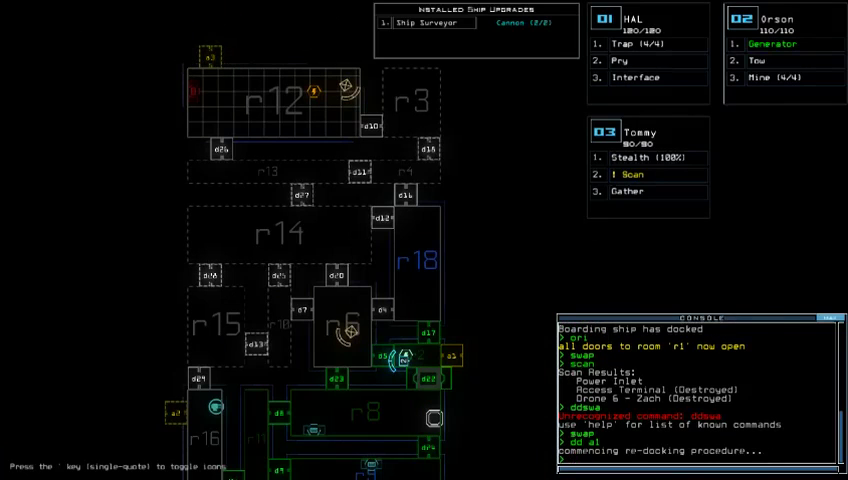
pyautogui.press('Down')
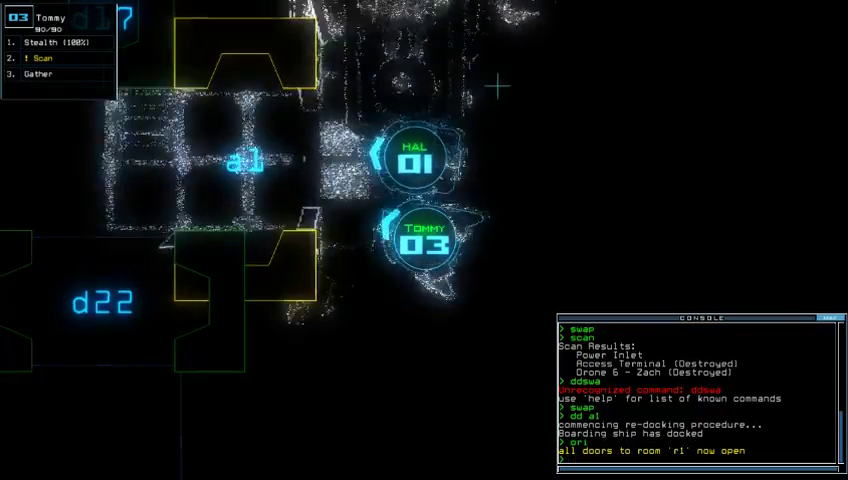
pyautogui.write('scan')
# Step: Scan Tommy's room, then move through d5 toward d30, scanning and sealing doors d9 and d8
pyautogui.press('Return')
pyautogui.write('d5')
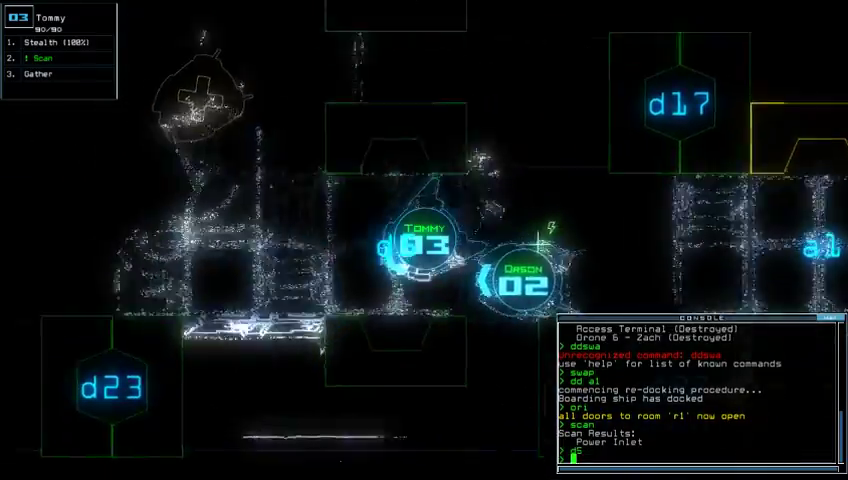
pyautogui.press('Return')
pyautogui.write('scan')
pyautogui.press('Return')
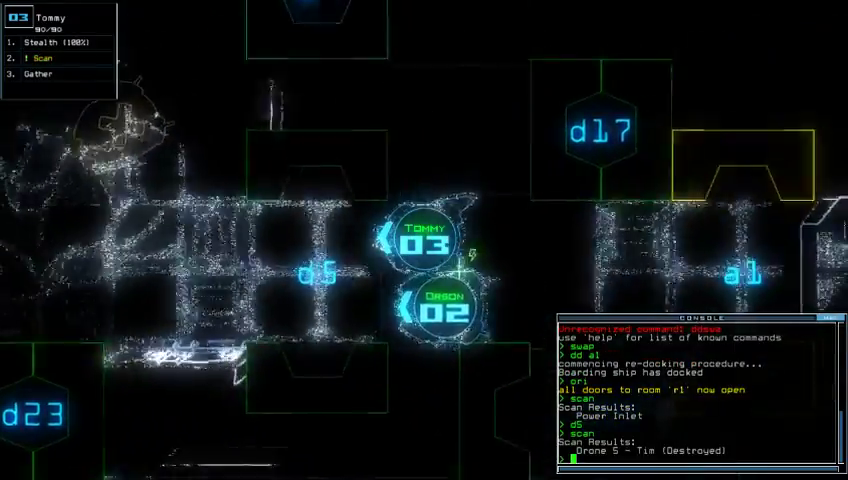
pyautogui.write('sca')
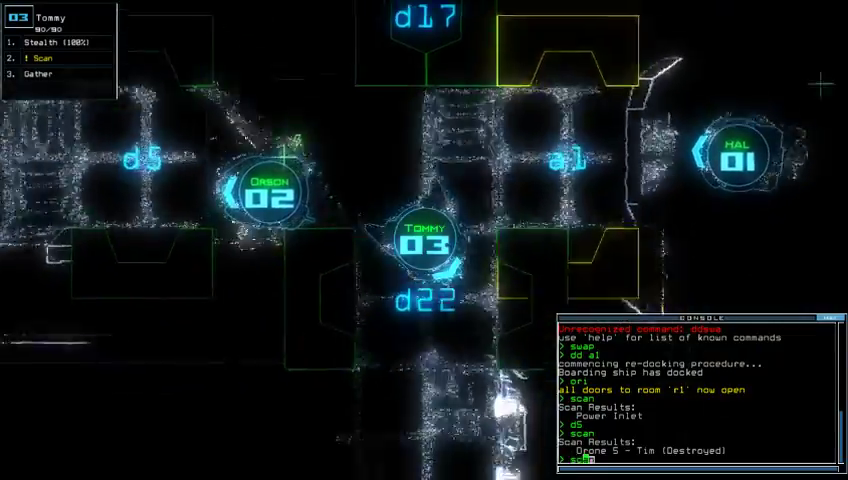
pyautogui.write('n')
pyautogui.press('Return')
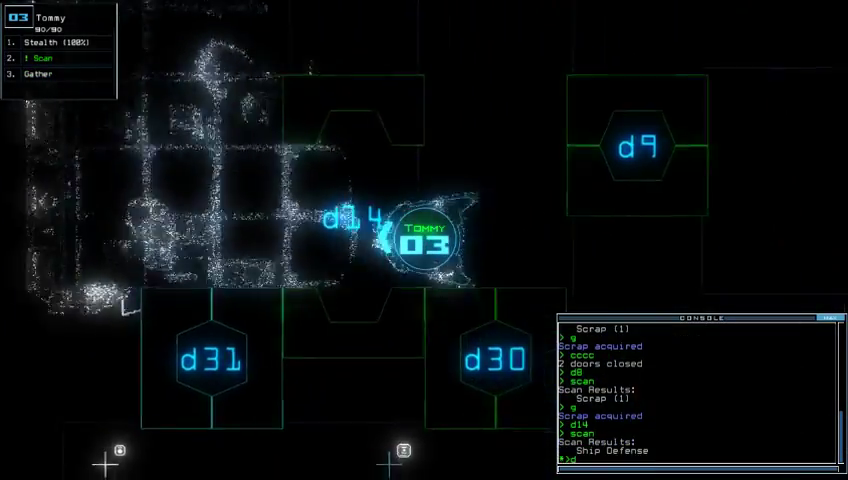
pyautogui.write('scan')
pyautogui.press('Return')
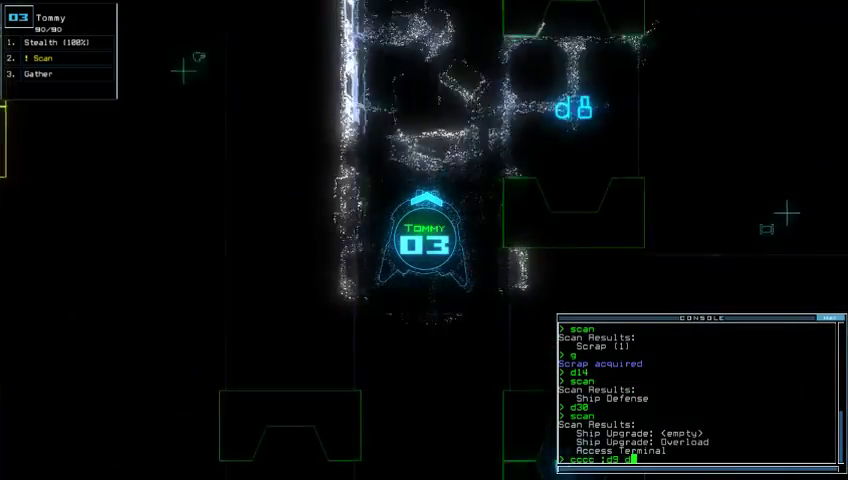
pyautogui.write('d8')
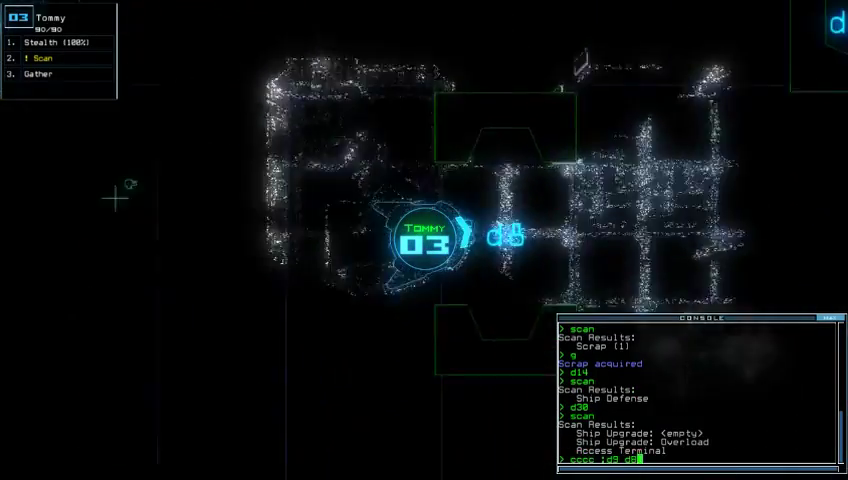
pyautogui.press('Return')
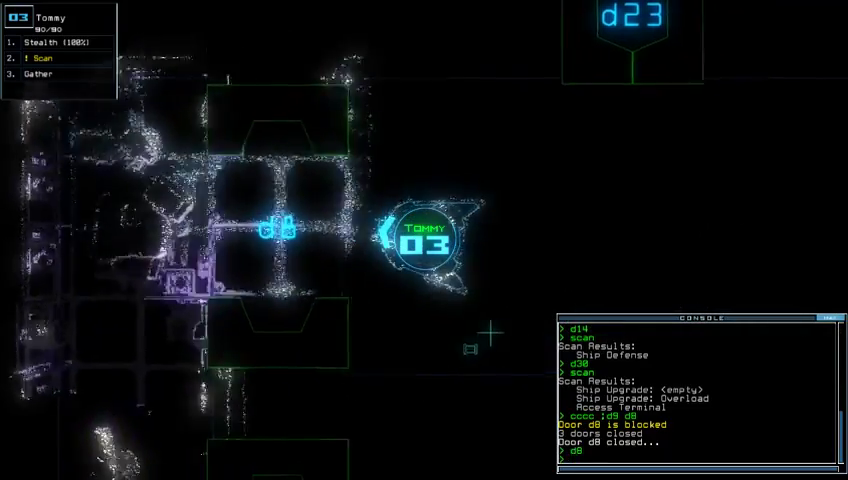
pyautogui.write('cccc')
# Step: Seal doors, scan and gather at d24, scan at d21, then cloak at d19
pyautogui.press('Return')
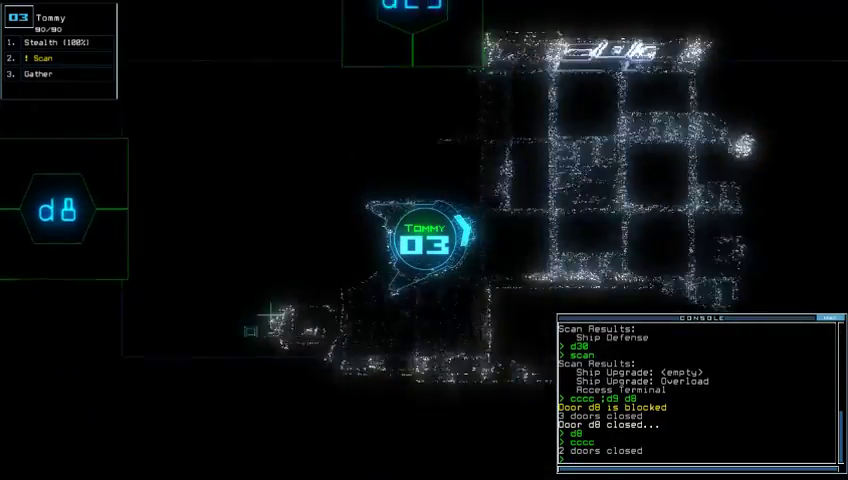
pyautogui.write('d24')
pyautogui.press('Return')
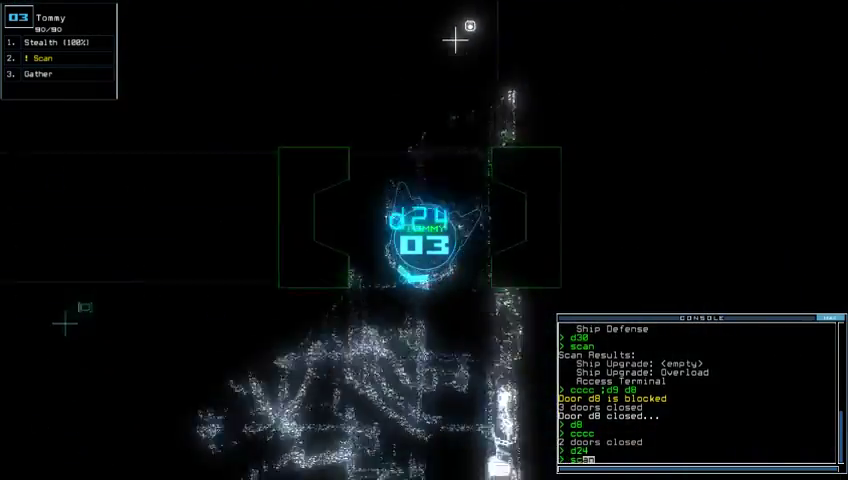
pyautogui.write('scan')
pyautogui.press('Return')
pyautogui.write('g')
pyautogui.press('Return')
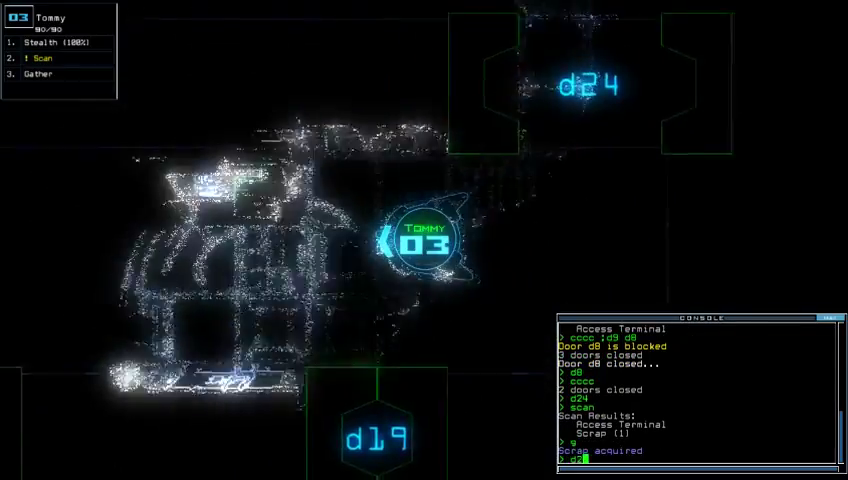
pyautogui.write('d21')
pyautogui.press('Return')
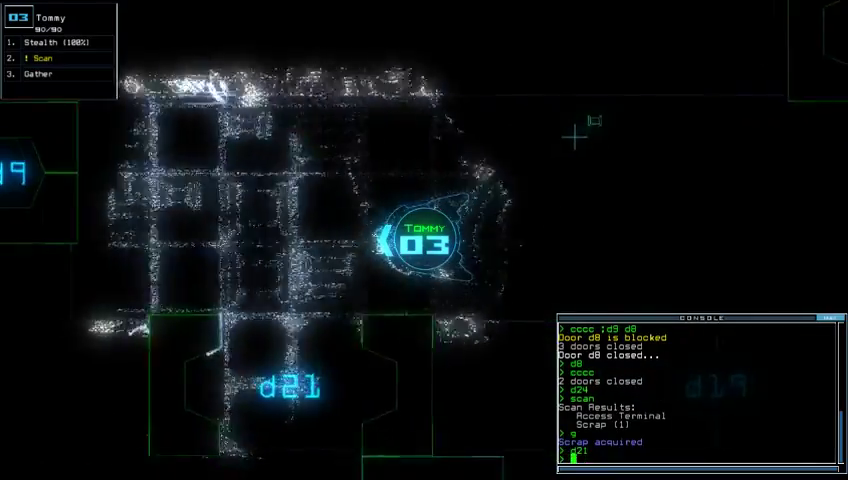
pyautogui.write('scan')
pyautogui.press('Return')
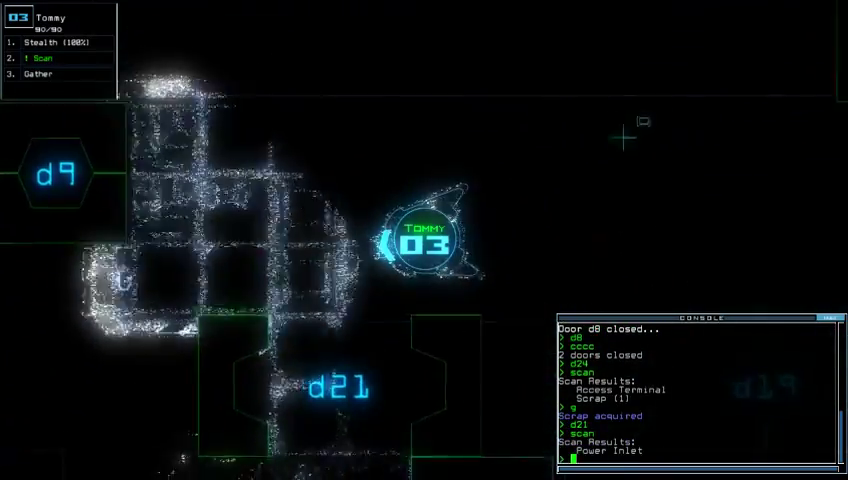
pyautogui.write('d19;st')
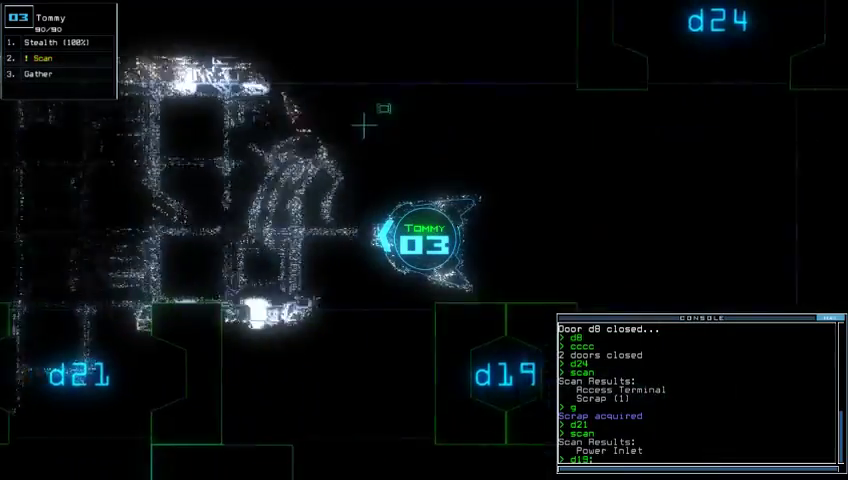
pyautogui.press('Return')
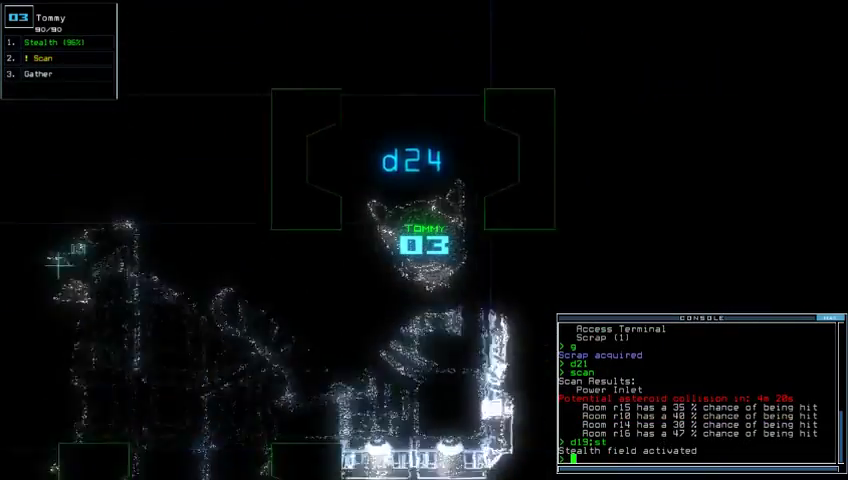
# Step: Send cloaked Tommy back through d24 to door d21, checking the ship map
pyautogui.press('space')
pyautogui.write('st')
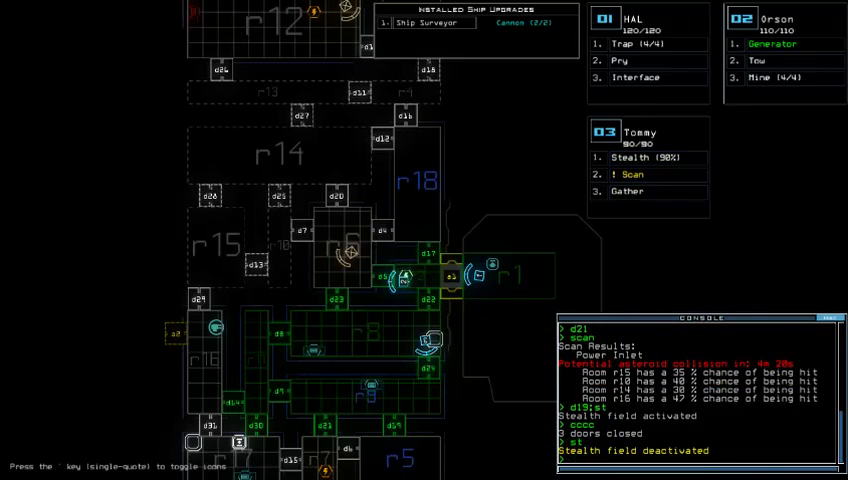
pyautogui.press('space')
pyautogui.write('st')
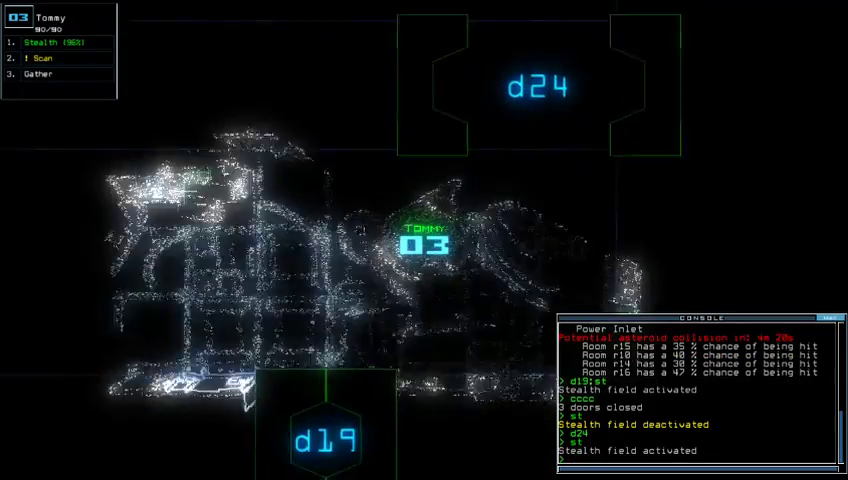
pyautogui.write('d21')
pyautogui.press('Return')
pyautogui.press('space')
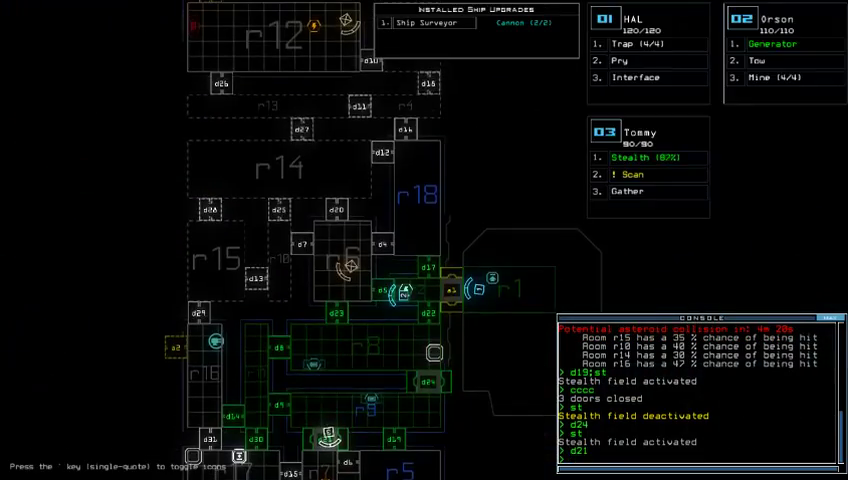
pyautogui.press('Escape')
pyautogui.press('b')
pyautogui.press('space')
pyautogui.write('s')
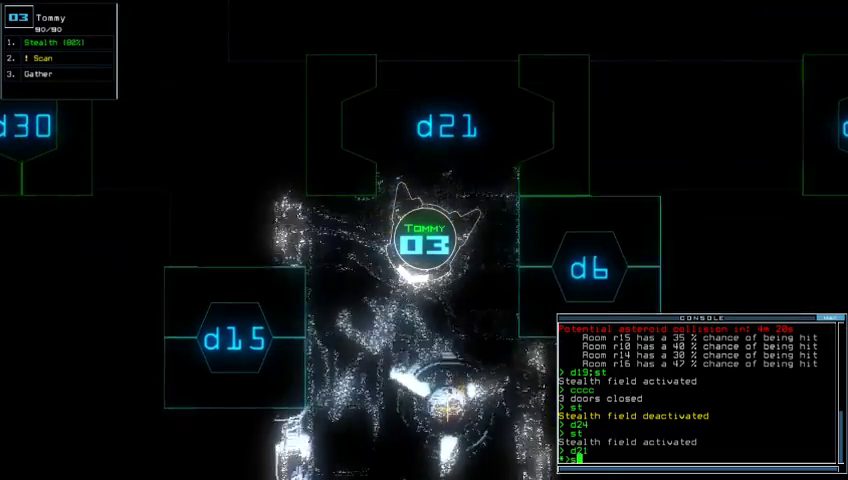
pyautogui.write('navigate 2')
# Step: Route Orson toward room r7 and switch off Tommy's stealth field
pyautogui.press('Return')
pyautogui.write('st')
pyautogui.press('Return')
pyautogui.press('space')
pyautogui.scroll(-2, 330, 200)
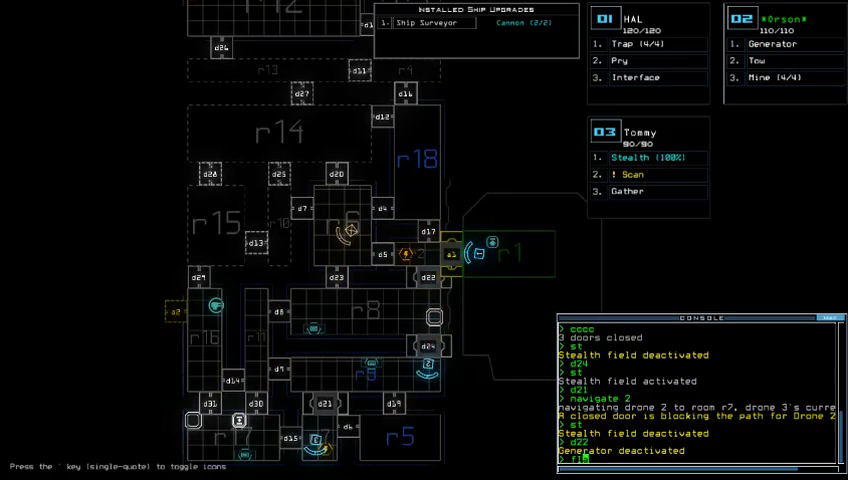
# Step: Flag rooms r9 and r11 and switch the generator back on
pyautogui.press('Return')
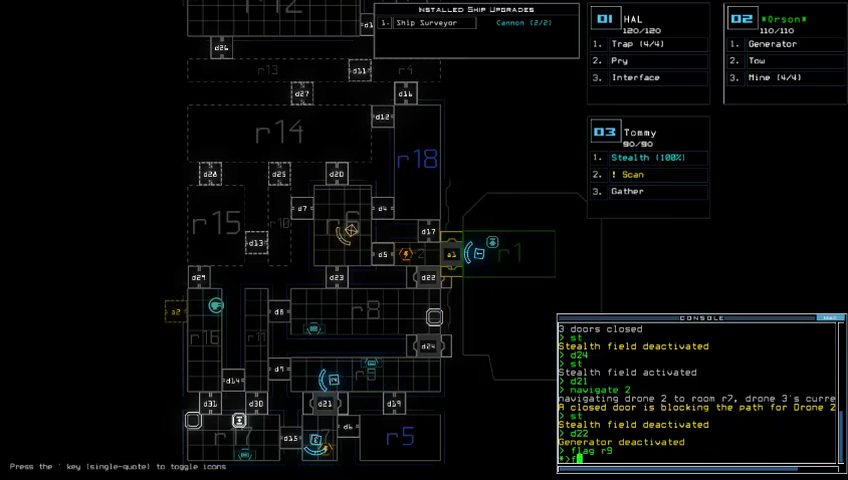
pyautogui.write('flag r11')
pyautogui.press('Return')
pyautogui.write('generator')
pyautogui.press('Return')
# Step: Drive Tommy north past d21 and east toward a1, then redock at a3
pyautogui.press('space')
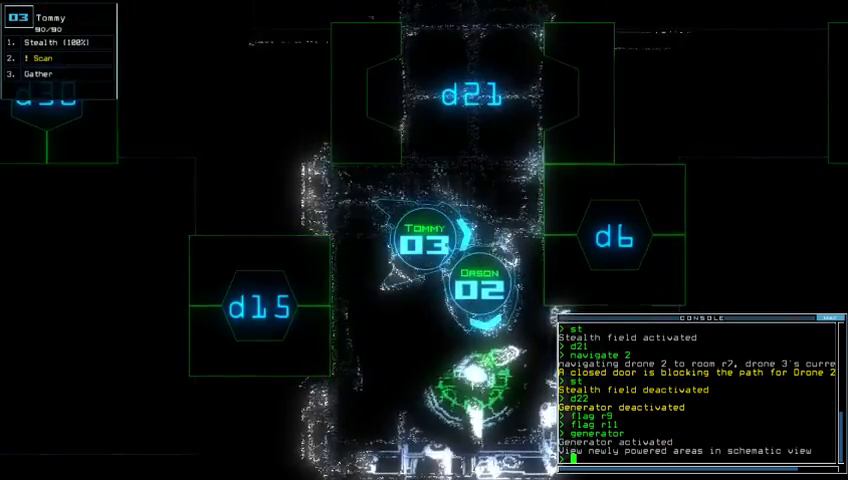
pyautogui.press('Up')
pyautogui.press('Up')
pyautogui.press('Up')
pyautogui.press('Up')
pyautogui.press('Up')
pyautogui.press('1')
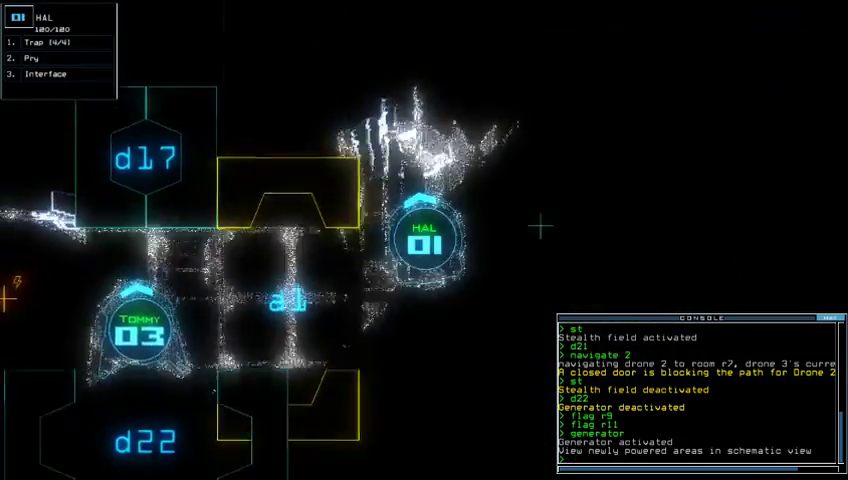
pyautogui.press('3')
pyautogui.press('Right')
pyautogui.write('dd a3')
pyautogui.press('Return')
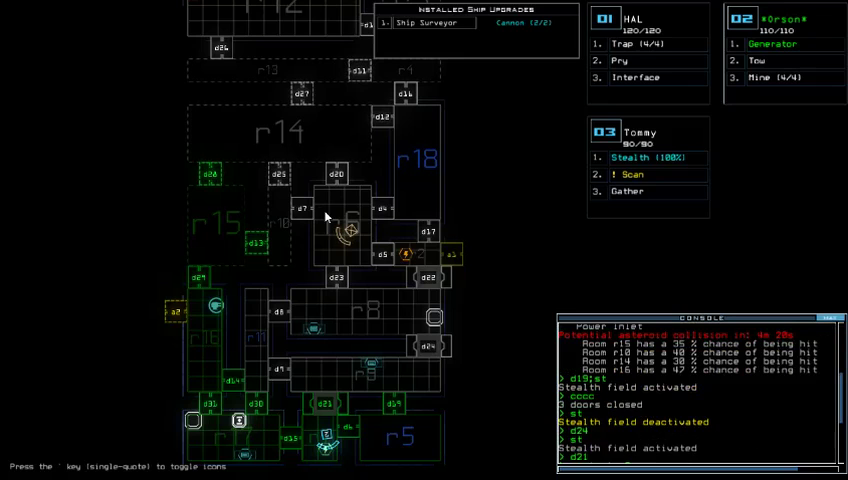
pyautogui.scroll(-1, 325, 217)
pyautogui.scroll(1, 325, 217)
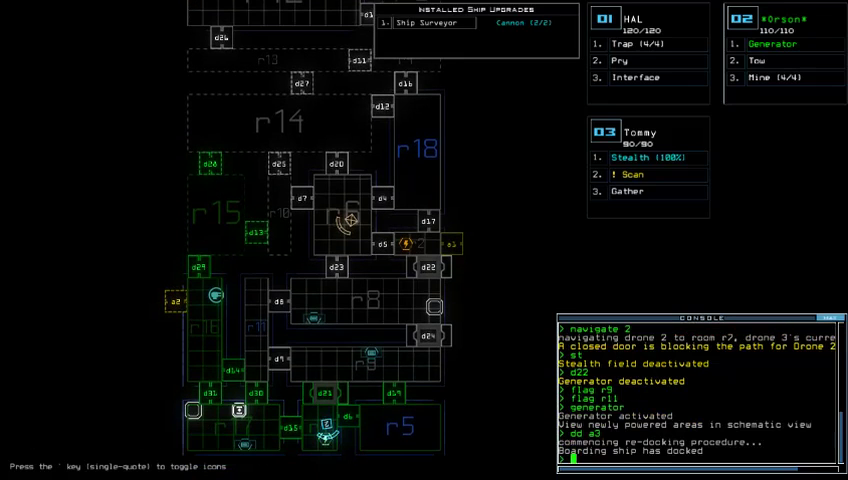
pyautogui.write('dd a2')
# Step: Redock at a2, cloak Tommy, open doors to r1 and seal Tommy in at d29
pyautogui.press('Return')
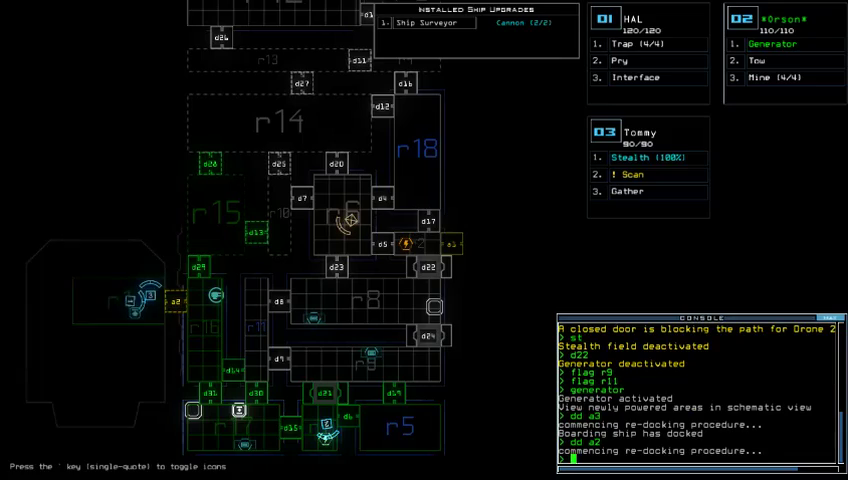
pyautogui.press('space')
pyautogui.write('st')
pyautogui.write('ion')
pyautogui.press('Return')
pyautogui.write('d29')
pyautogui.press('Return')
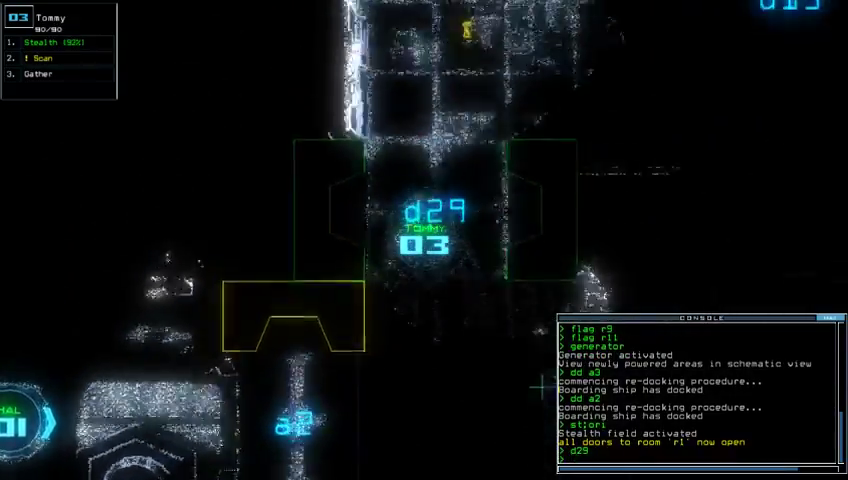
pyautogui.write('cccc')
pyautogui.press('Return')
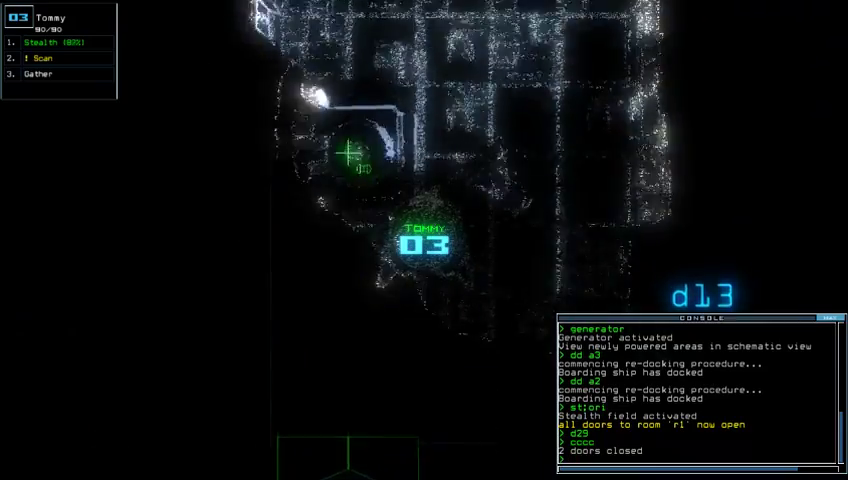
pyautogui.write('scan')
# Step: Scan Tommy's room and gather its fuel and scrap
pyautogui.press('Return')
pyautogui.write('g')
pyautogui.press('Return')
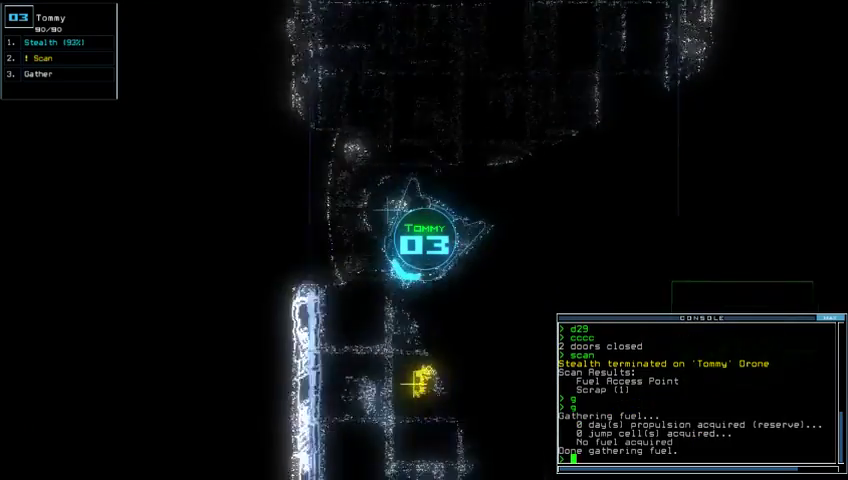
pyautogui.write('g')
pyautogui.press('Return')
pyautogui.write('st:d1')
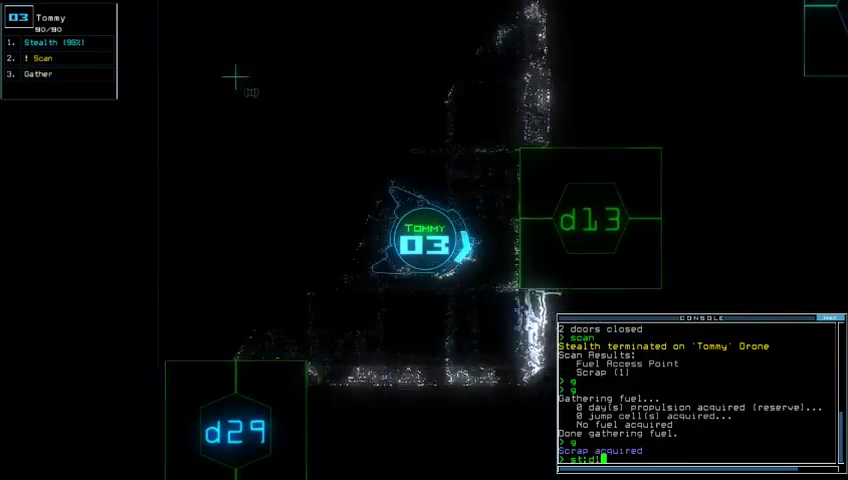
# Step: Sneak cloaked Tommy through d13, close it behind, then through d28 and scan
pyautogui.press('Return')
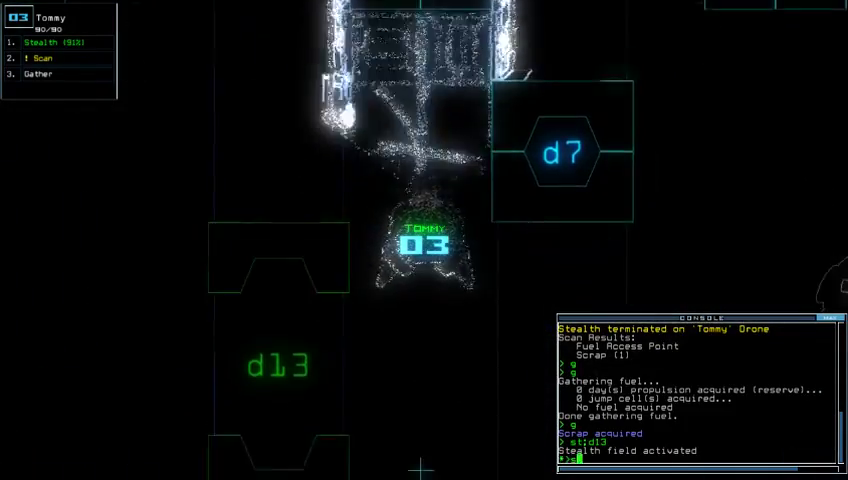
pyautogui.scroll(-3, 420, 383)
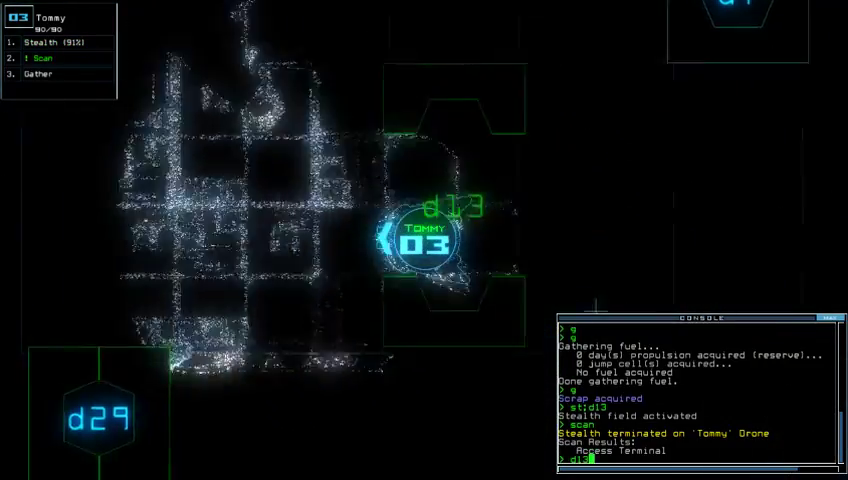
pyautogui.write('d13')
pyautogui.press('Return')
pyautogui.write('st:')
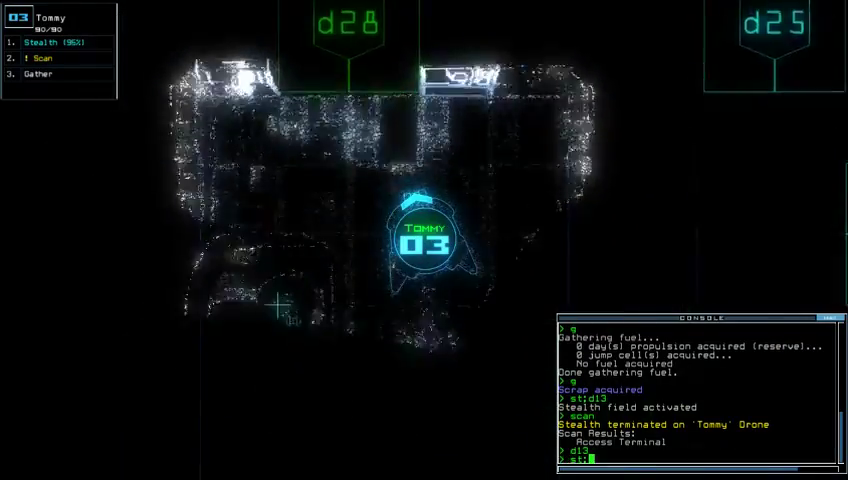
pyautogui.write('s!d2')
pyautogui.press('Return')
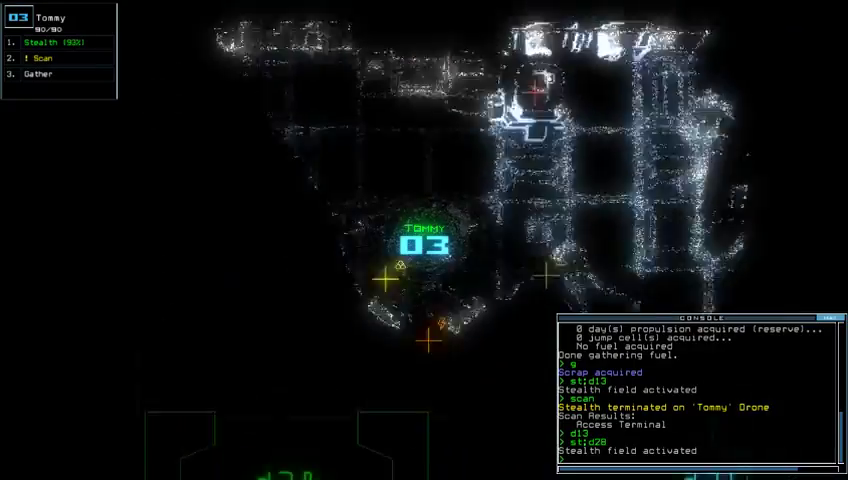
pyautogui.write('scan')
pyautogui.press('Return')
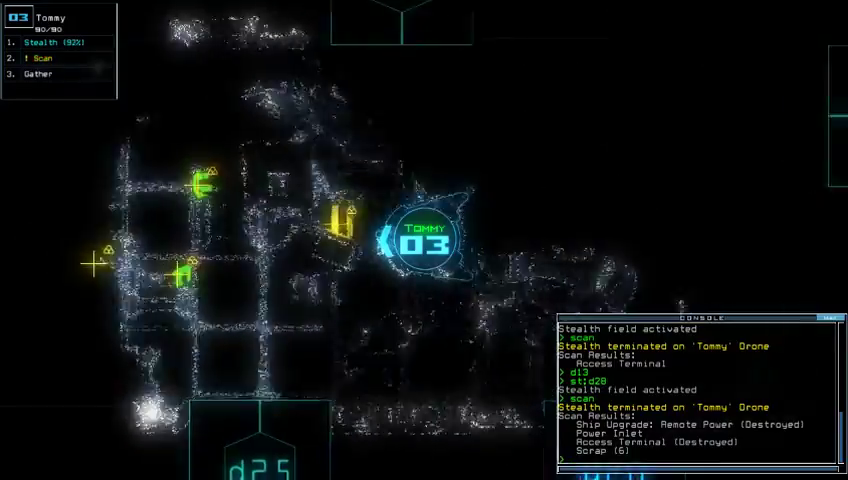
pyautogui.write('g')
# Step: Collect all the scrap in the room past d28
pyautogui.press('Return')
pyautogui.write('g')
pyautogui.press('Return')
pyautogui.write('g')
pyautogui.press('Return')
pyautogui.write('g')
pyautogui.press('Return')
pyautogui.write('g')
pyautogui.press('Return')
pyautogui.write('g')
pyautogui.press('Return')
pyautogui.press('Tab')
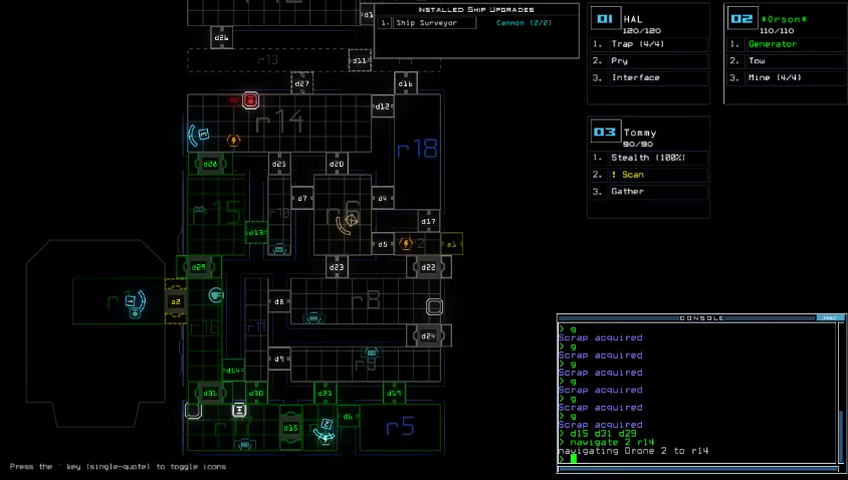
pyautogui.scroll(-2, 300, 200)
pyautogui.scroll(2, 300, 200)
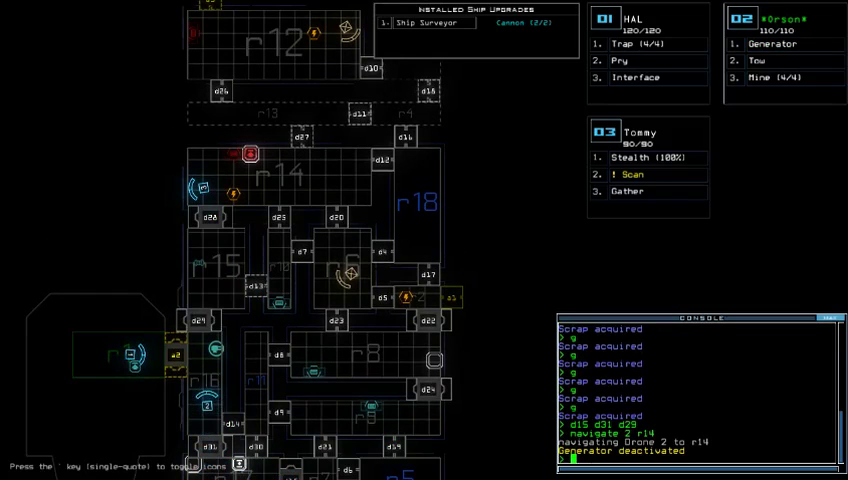
pyautogui.scroll(-2, 300, 200)
pyautogui.scroll(2, 300, 200)
pyautogui.write('generator')
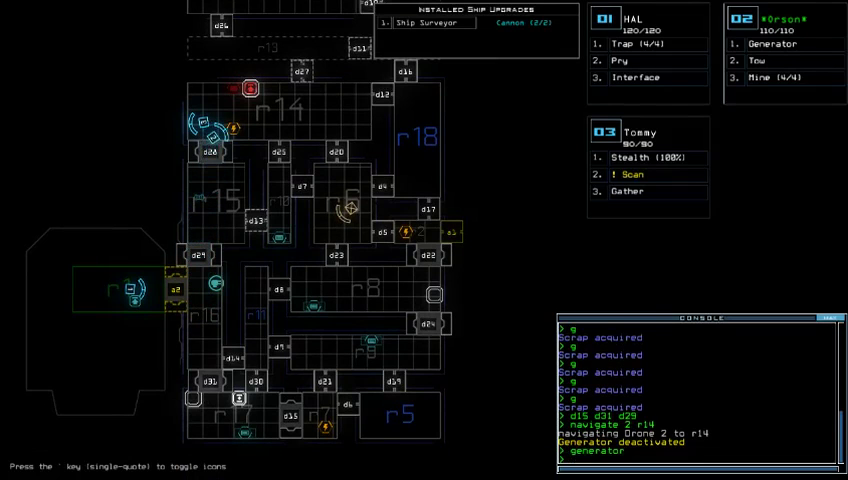
# Step: Activate Orson's generator to power the rooms near r14
pyautogui.press('Return')
pyautogui.press('space')
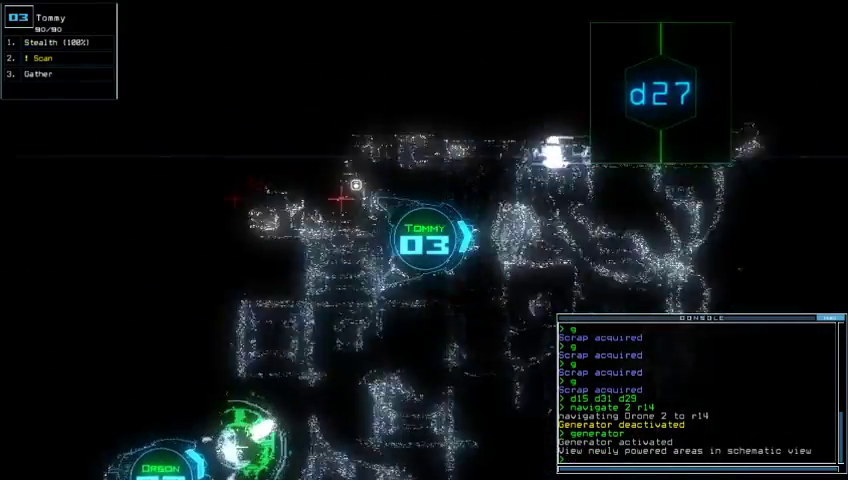
pyautogui.press('space')
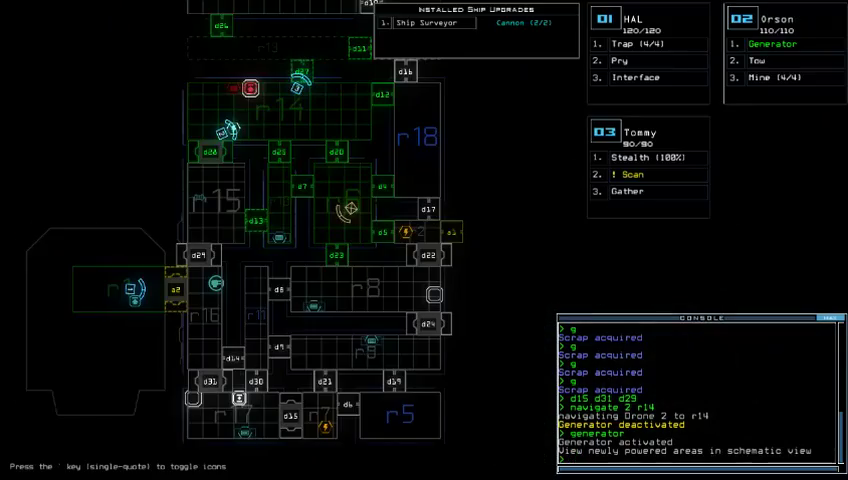
pyautogui.press('space')
pyautogui.write('st:d27')
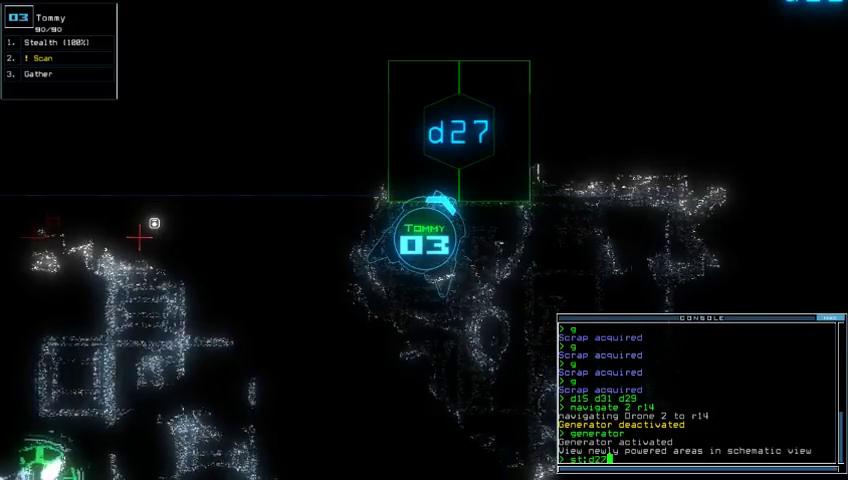
# Step: Cloak Tommy through d27, close the surrounding doors, scan and collect the scrap
pyautogui.press('Return')
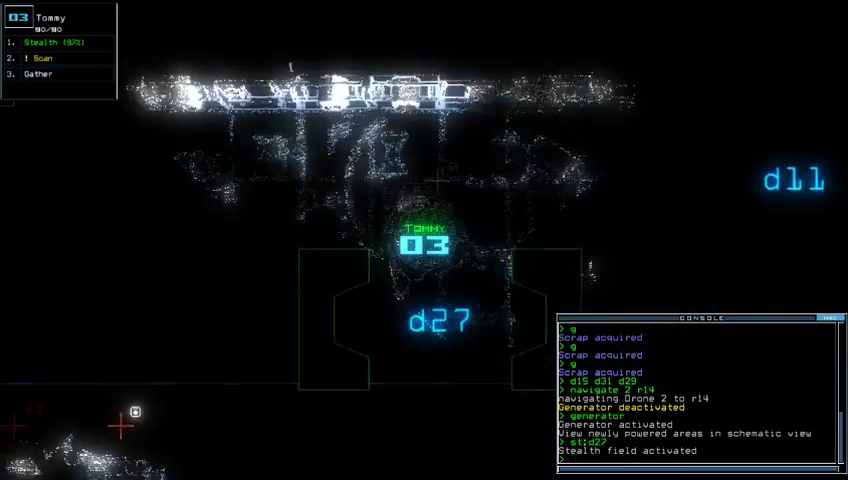
pyautogui.write('ccc')
pyautogui.press('Return')
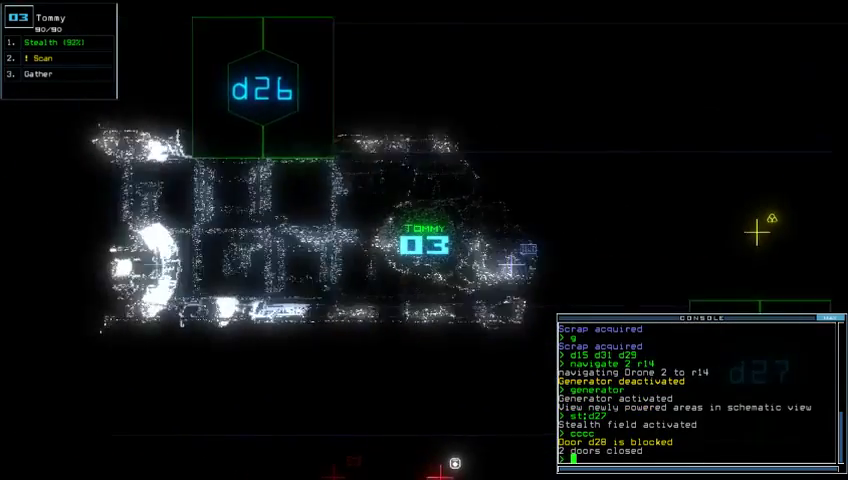
pyautogui.press('space')
pyautogui.press('space')
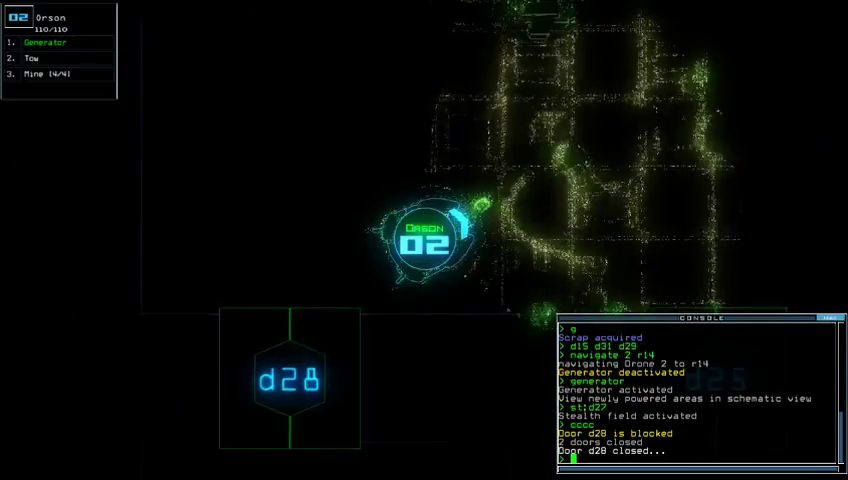
pyautogui.write('3scan')
pyautogui.press('Return')
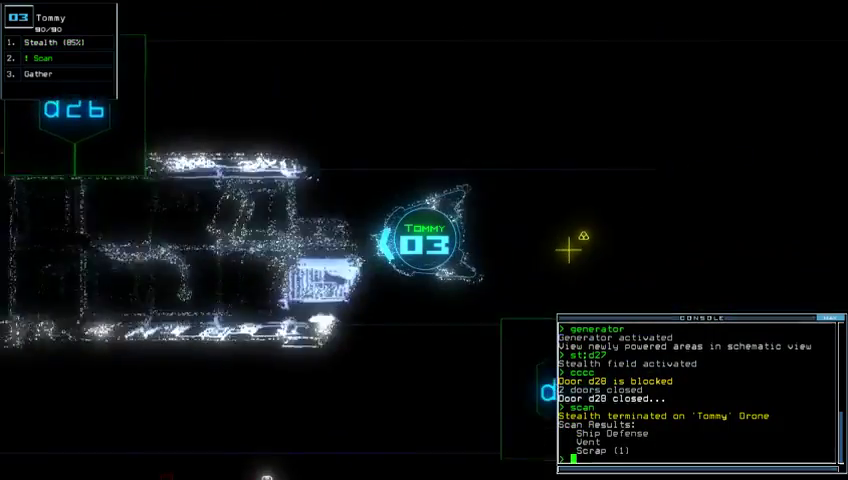
pyautogui.write('g')
pyautogui.press('Return')
pyautogui.press('space')
# Step: Sneak Tommy through d11, scan, collect its scrap and close d11 behind
pyautogui.press('space')
pyautogui.write('st:d11')
pyautogui.press('Return')
pyautogui.write('scan')
pyautogui.press('Return')
pyautogui.write('g')
pyautogui.press('Return')
pyautogui.write('d11')
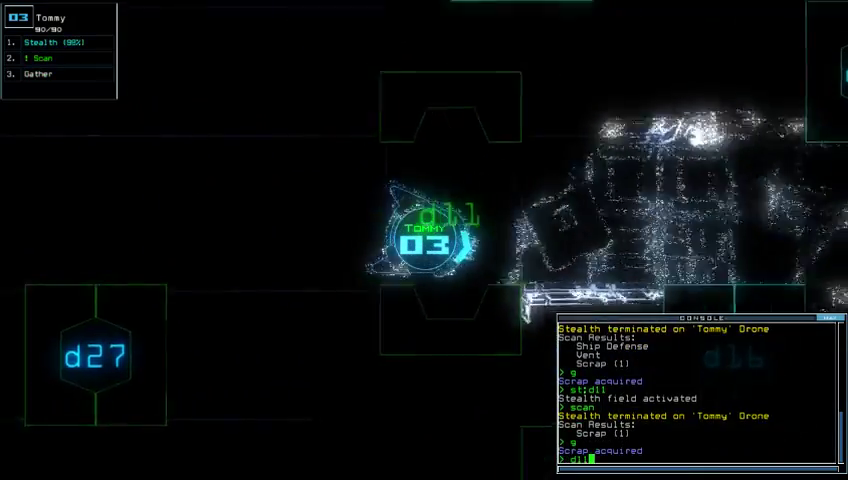
pyautogui.press('Return')
pyautogui.press('space')
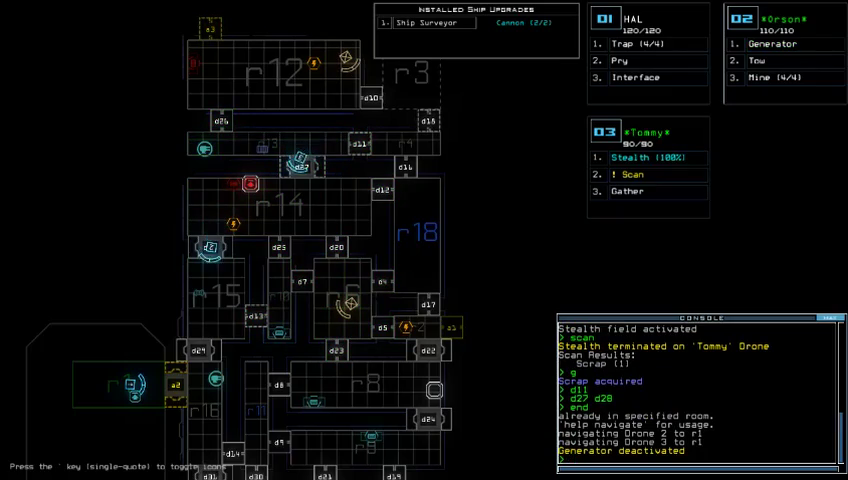
# Step: Restart Orson's generator, close nearby doors and move the boarding ship to a1
pyautogui.press('2')
pyautogui.write('generator')
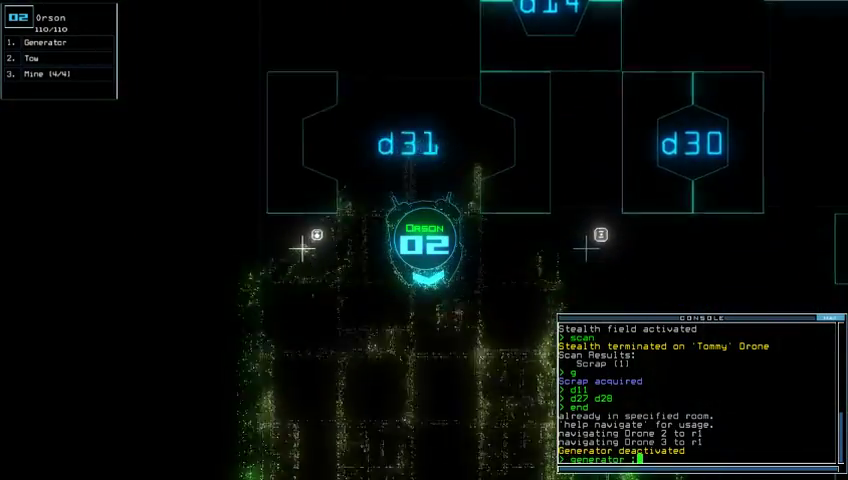
pyautogui.write(';')
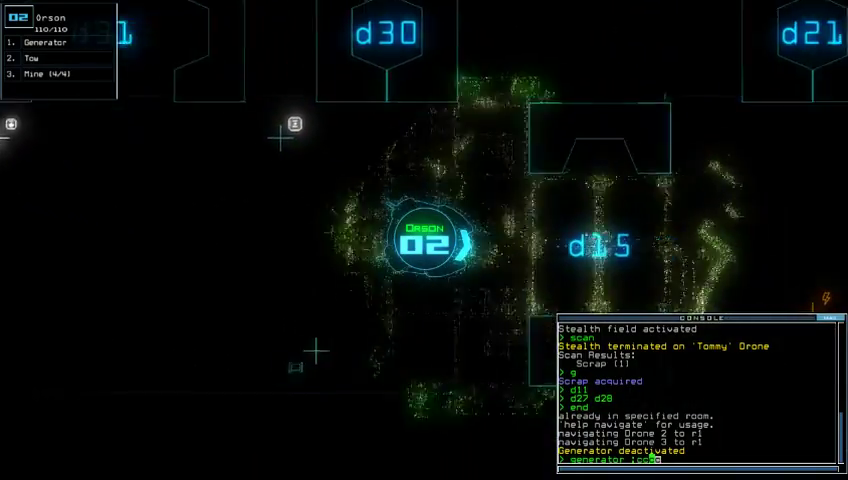
pyautogui.write('cscc')
pyautogui.press('Return')
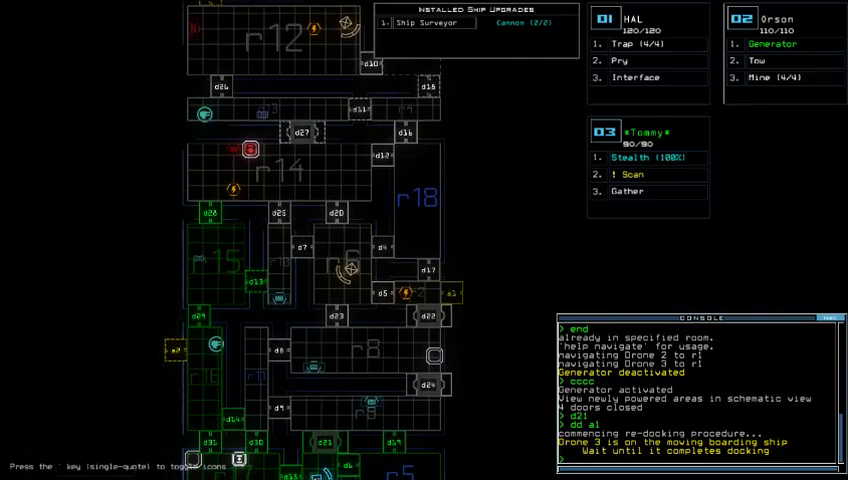
pyautogui.press('2')
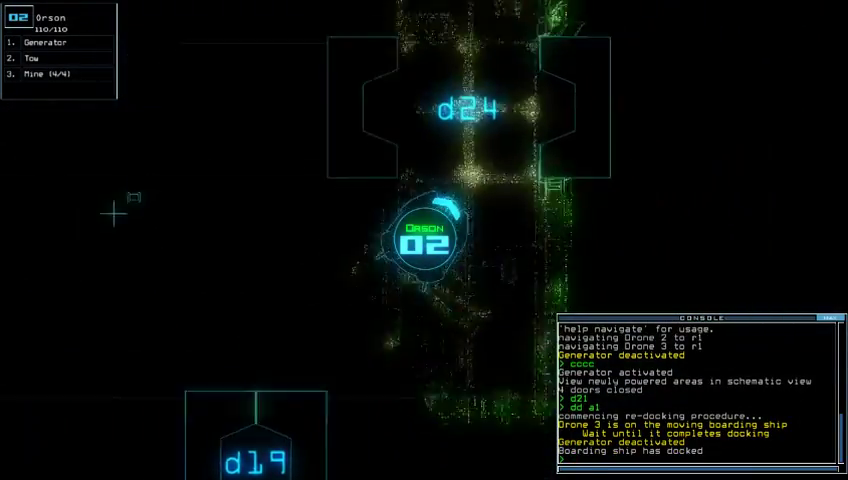
pyautogui.write('ori')
# Step: Open all doors to r1, redock at a3 and power the generator back up
pyautogui.press('Return')
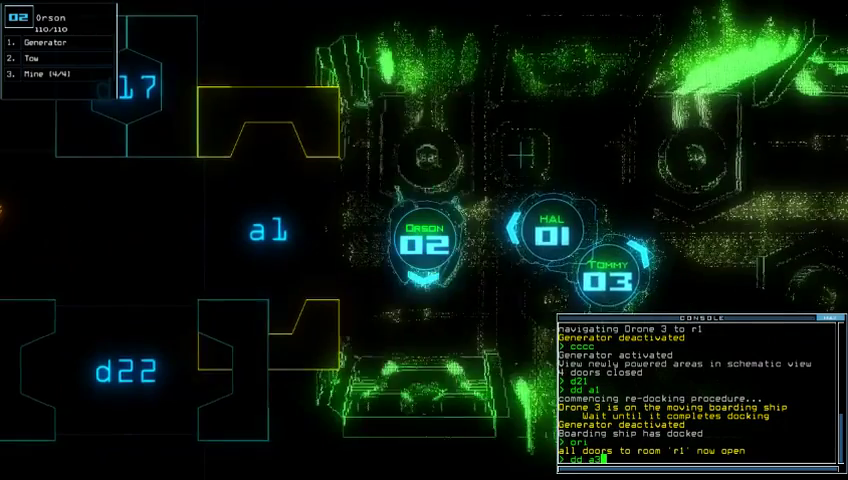
pyautogui.write('dd a3')
pyautogui.press('Return')
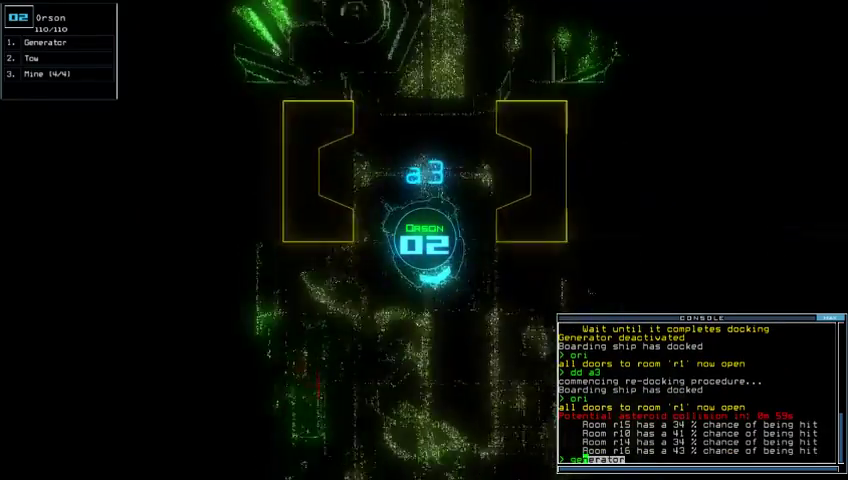
pyautogui.press('Return')
pyautogui.press('3')
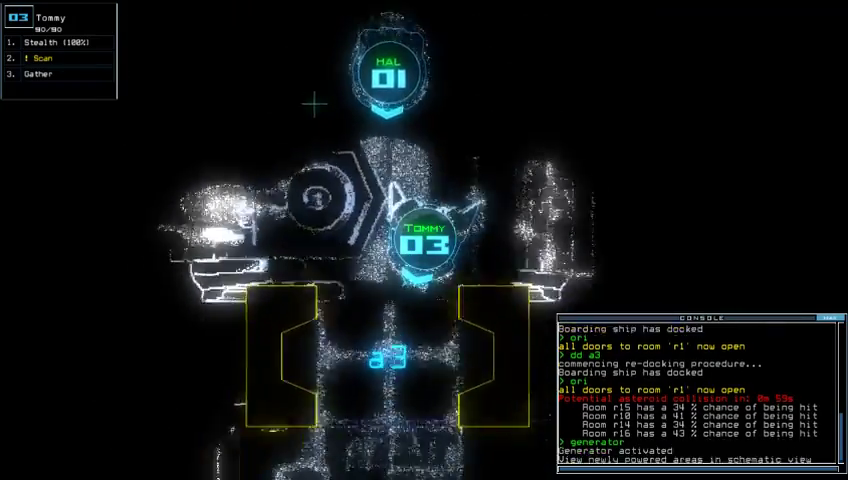
pyautogui.press('space')
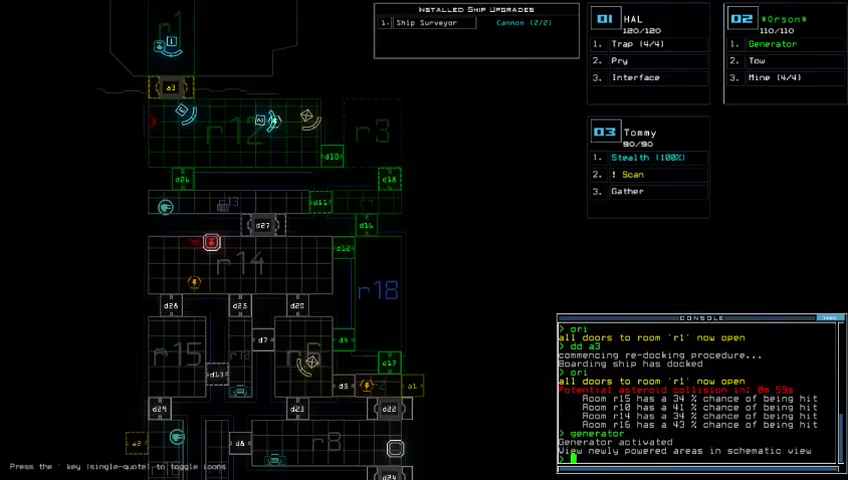
# Step: Sneak Tommy through d10, scan, close d10 behind and recall the drones
pyautogui.press('space')
pyautogui.write('st:')
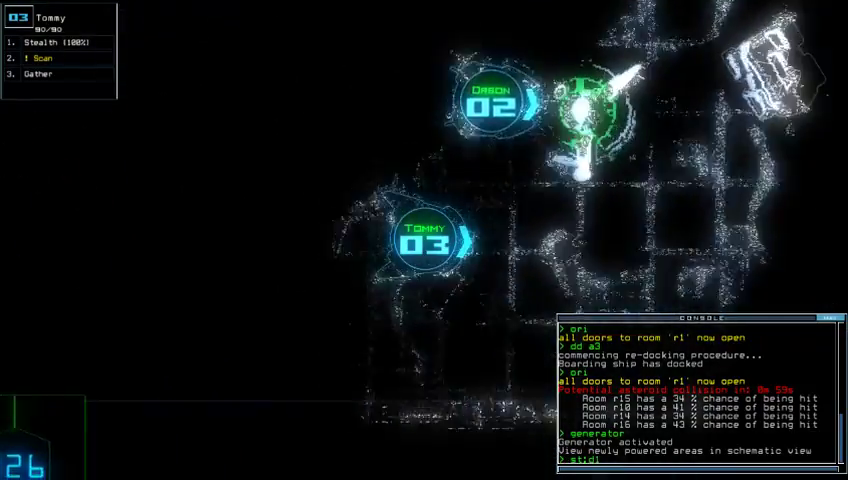
pyautogui.write('d10')
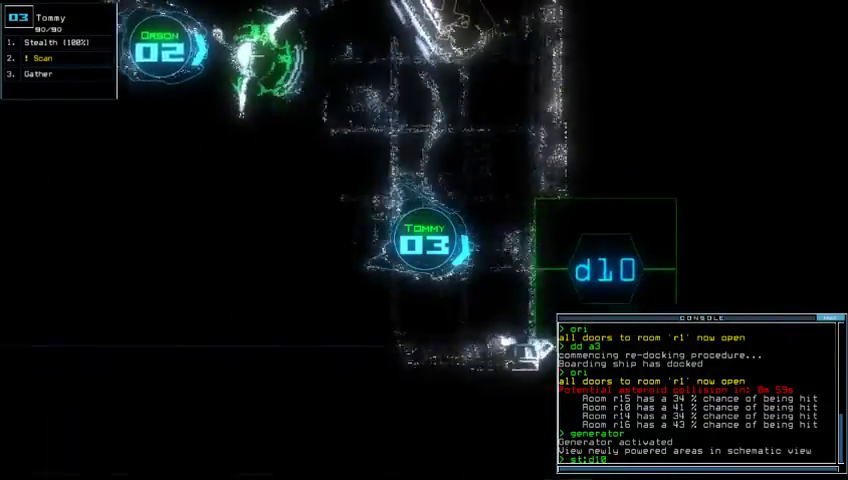
pyautogui.press('Return')
pyautogui.write('scan')
pyautogui.press('Return')
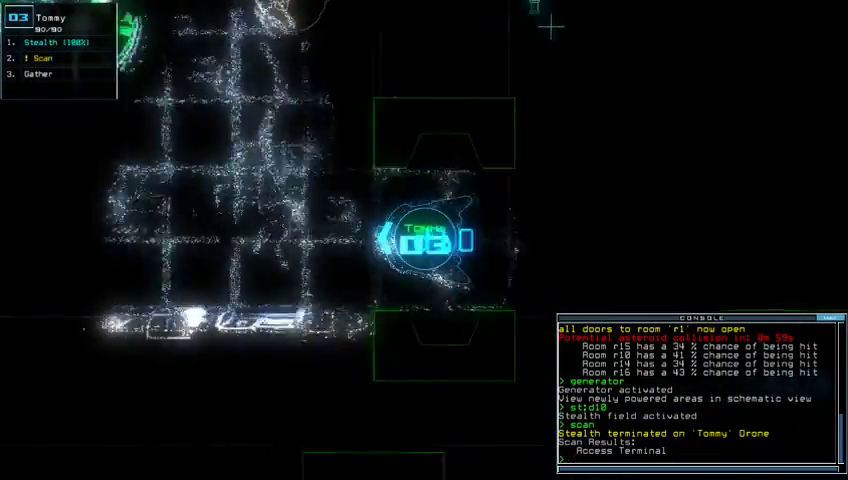
pyautogui.write('d10')
pyautogui.press('Return')
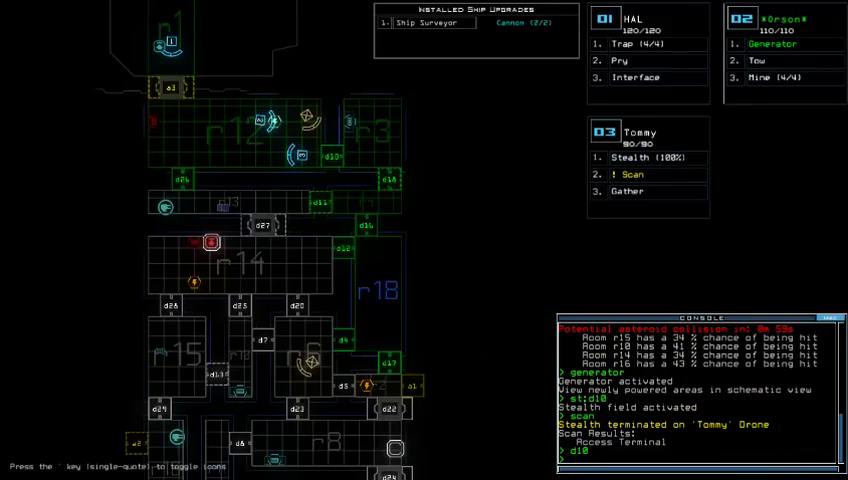
pyautogui.write('end')
pyautogui.press('Return')
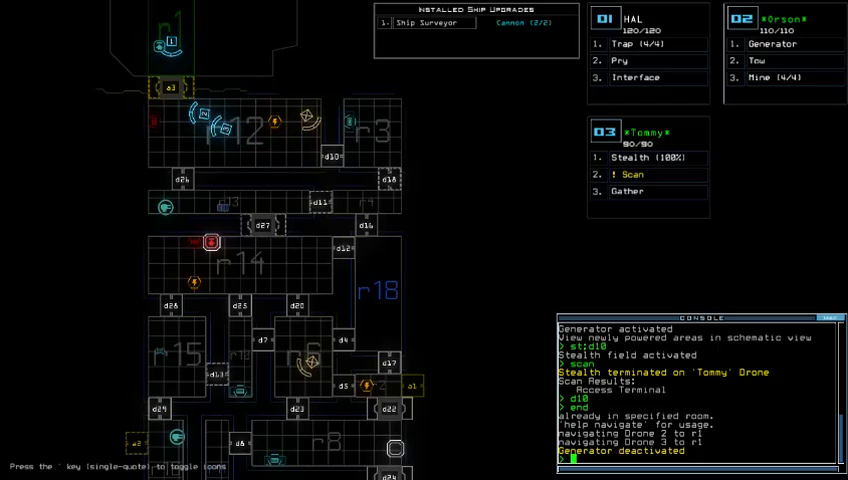
# Step: Try powering door d27 with Orson's generator, then redock at airlock a1
pyautogui.press('Tab')
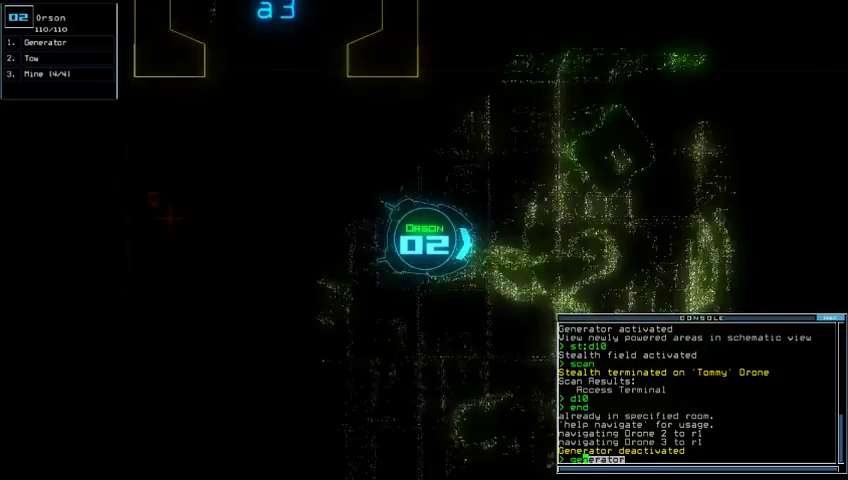
pyautogui.write('nerator id22')
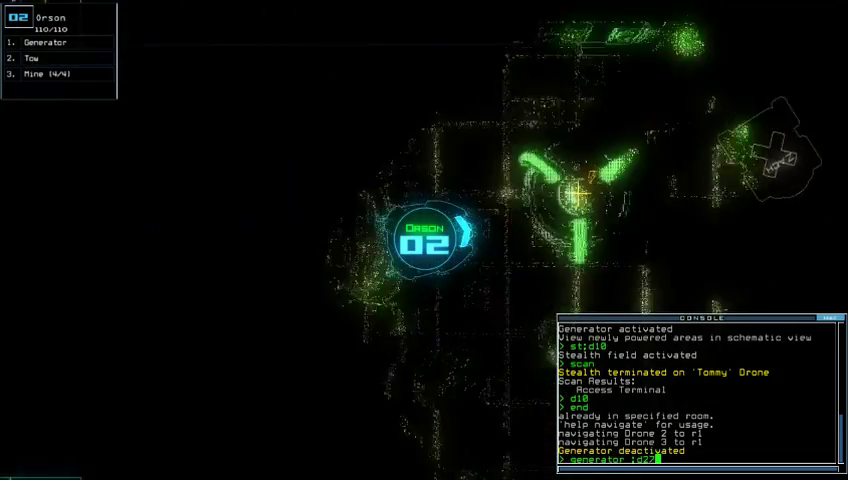
pyautogui.press('Return')
pyautogui.press('Tab')
pyautogui.press('Tab')
pyautogui.press('2')
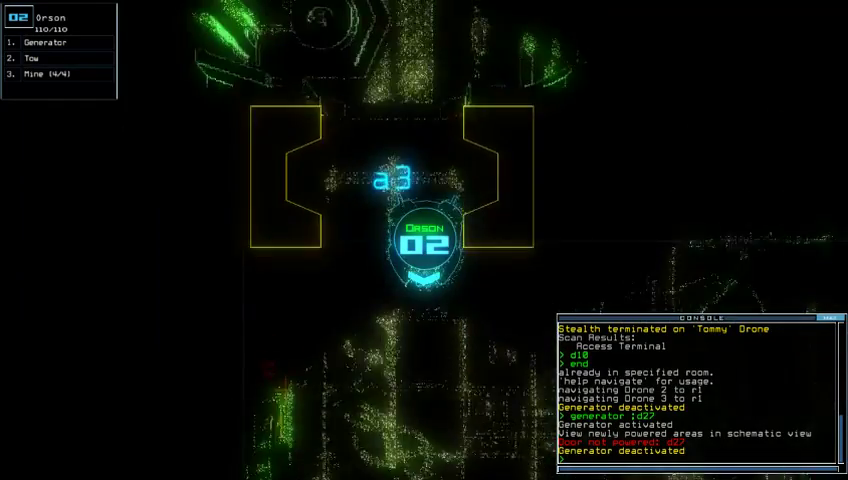
pyautogui.write('dd al')
pyautogui.press('Return')
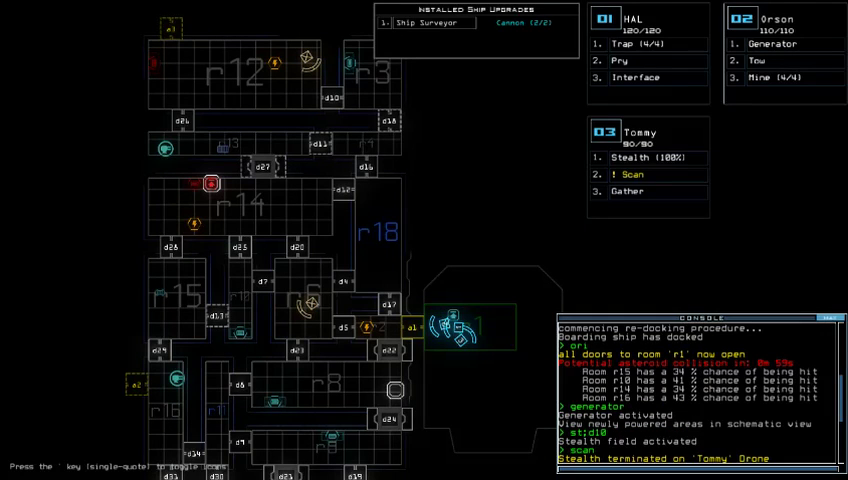
# Step: Activate Orson's generator, open door d17 and toggle airlock a1
pyautogui.press('`')
pyautogui.write('generator')
pyautogui.press('Return')
pyautogui.write('d17')
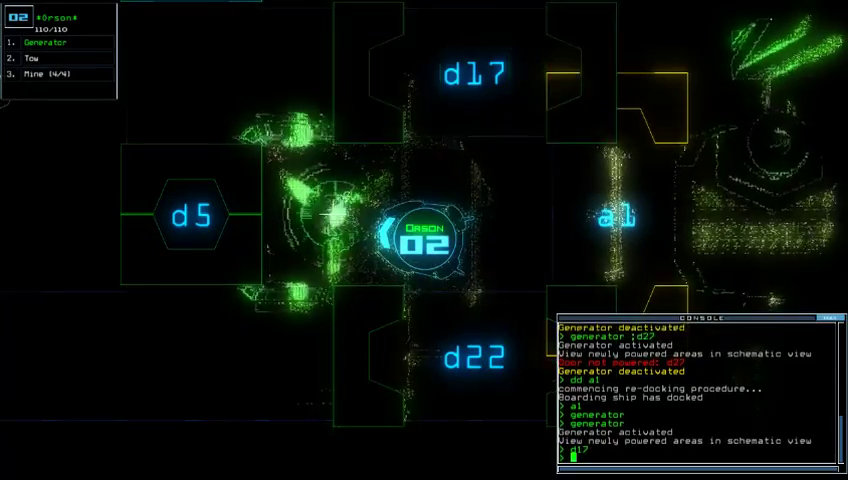
pyautogui.press('Return')
pyautogui.write('a1')
pyautogui.press('Return')
pyautogui.press('space')
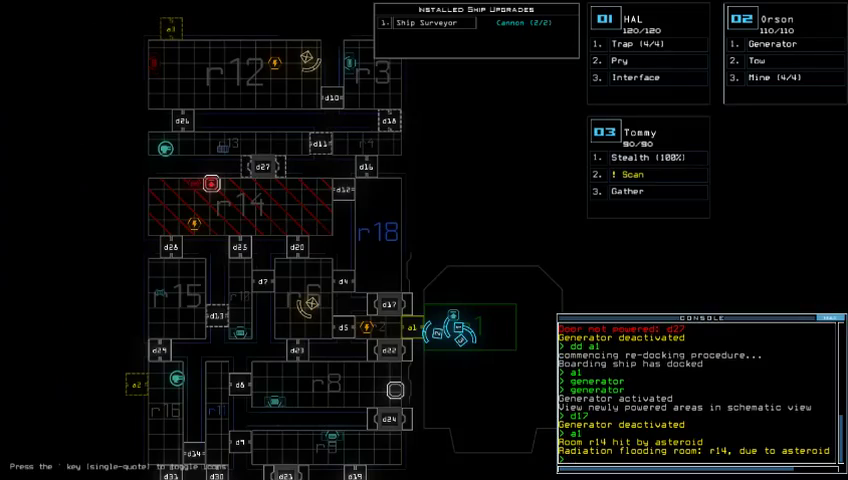
pyautogui.press('space')
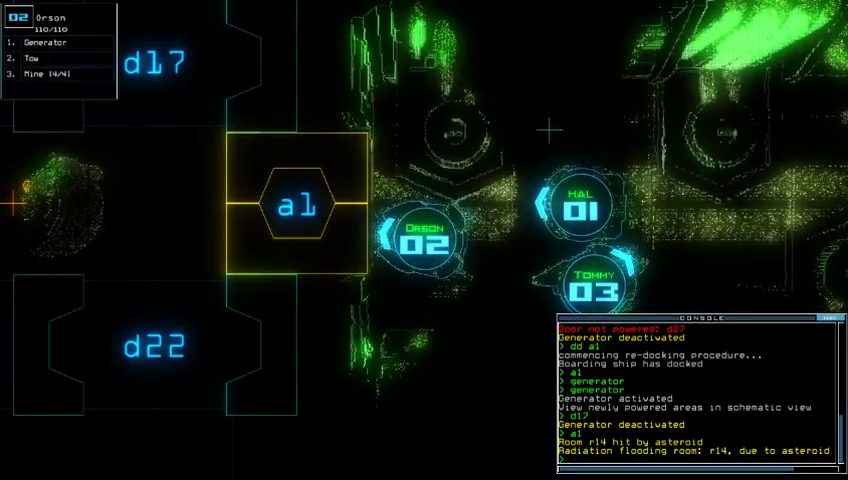
# Step: Toggle airlock a1 again, then restart the generator and close the four open doors
pyautogui.press('space')
pyautogui.press('space')
pyautogui.write('a1')
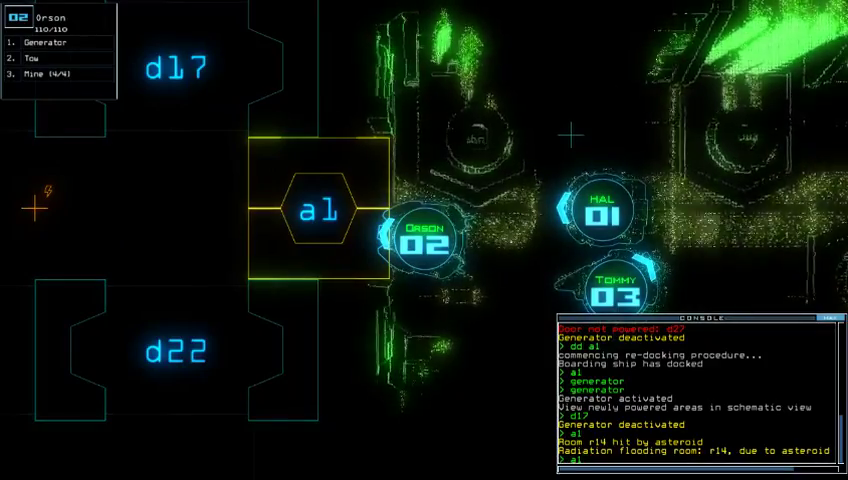
pyautogui.press('Return')
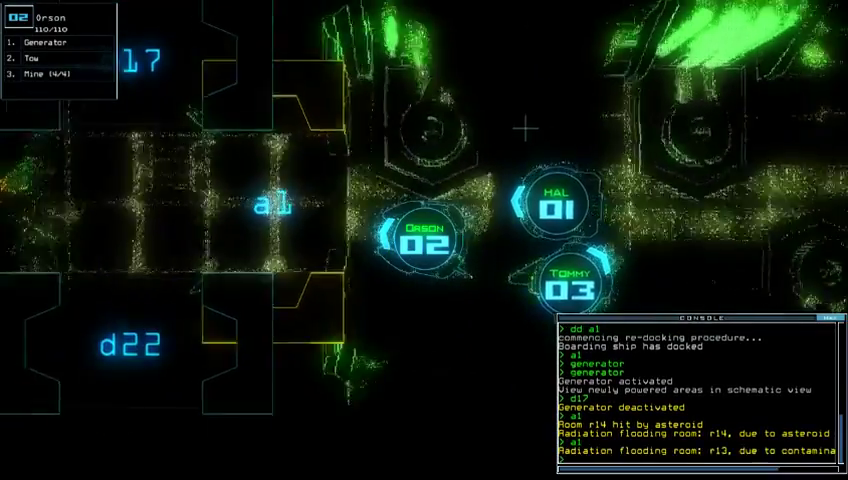
pyautogui.write('generator ;cc')
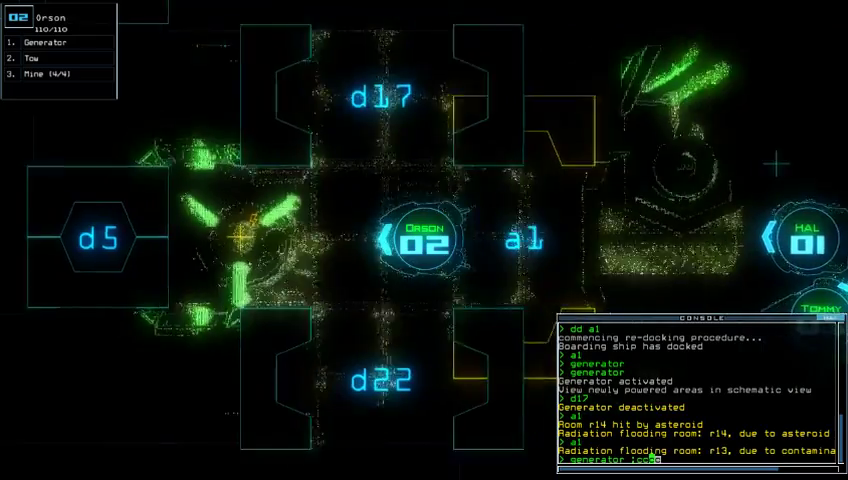
pyautogui.press('Return')
pyautogui.press('space')
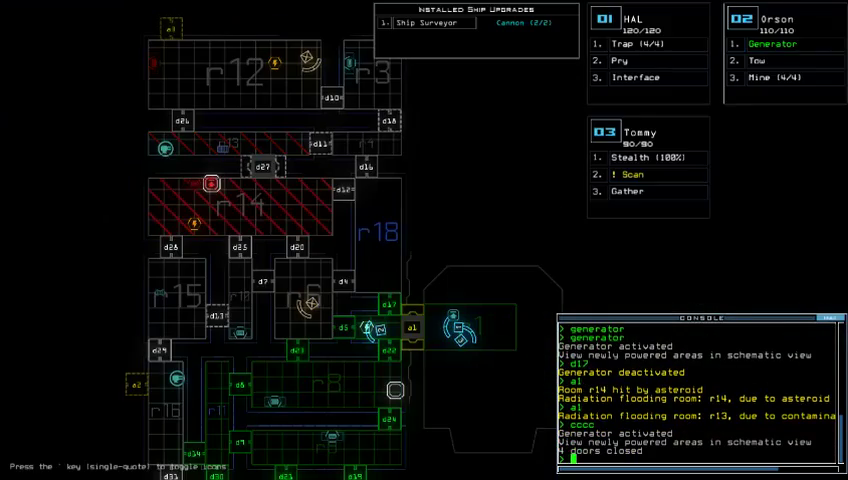
# Step: Open door d17 and scan the rooms around Tommy
pyautogui.press('space')
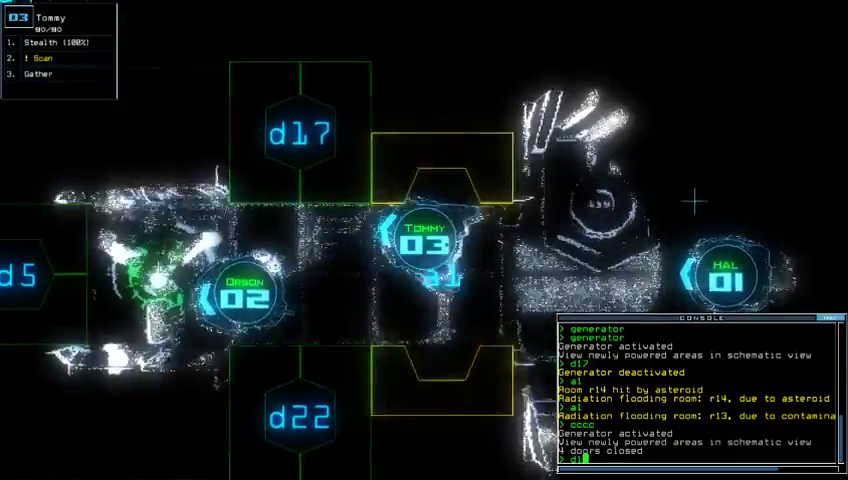
pyautogui.write('d17')
pyautogui.press('Return')
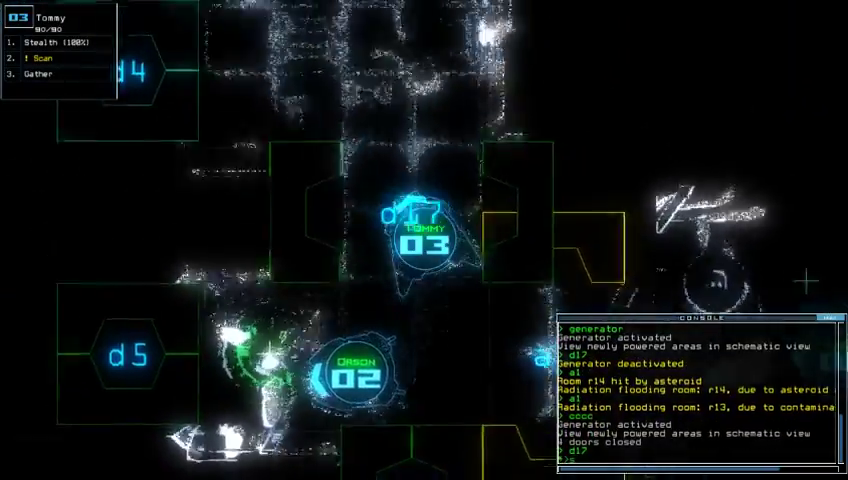
pyautogui.write('scan')
pyautogui.press('Return')
pyautogui.press('space')
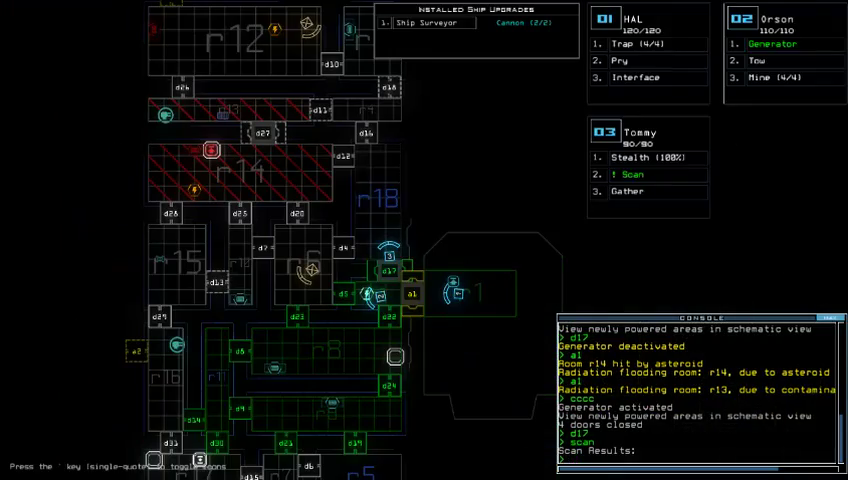
pyautogui.press('space')
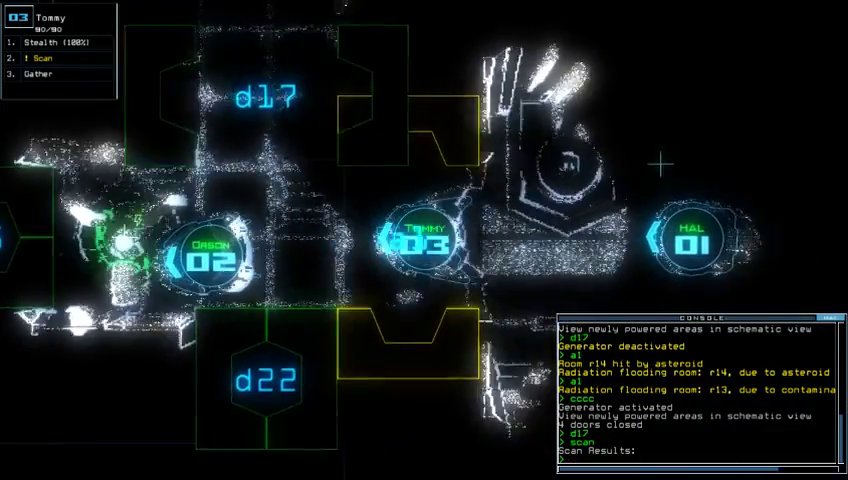
# Step: Open door d23, flag room r6 and open door d5
pyautogui.press('space')
pyautogui.write('d2')
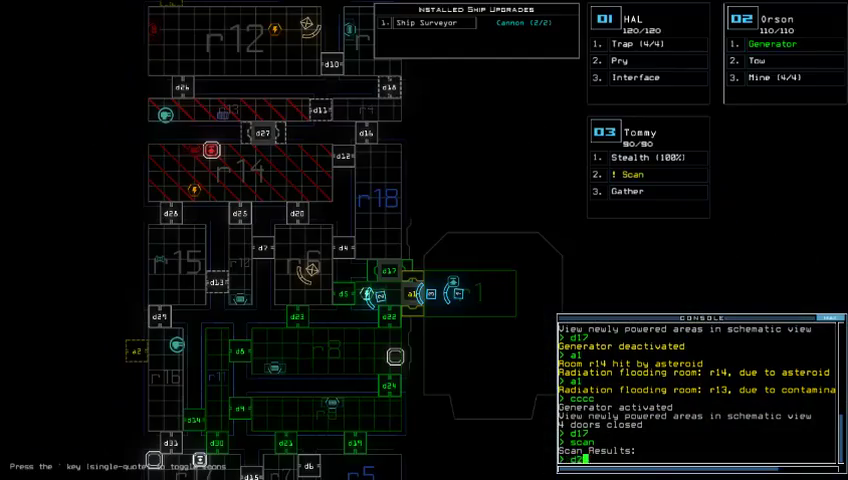
pyautogui.write('3')
pyautogui.press('Return')
pyautogui.write('flag r')
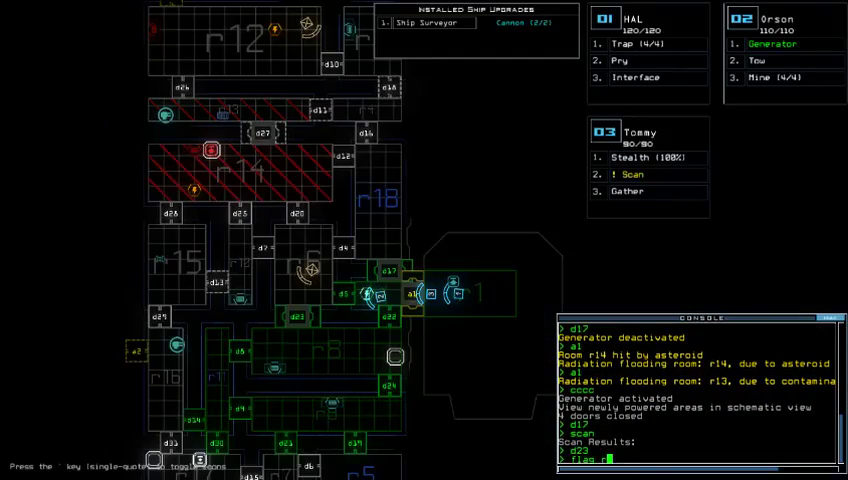
pyautogui.write('6')
pyautogui.press('Return')
pyautogui.press('space')
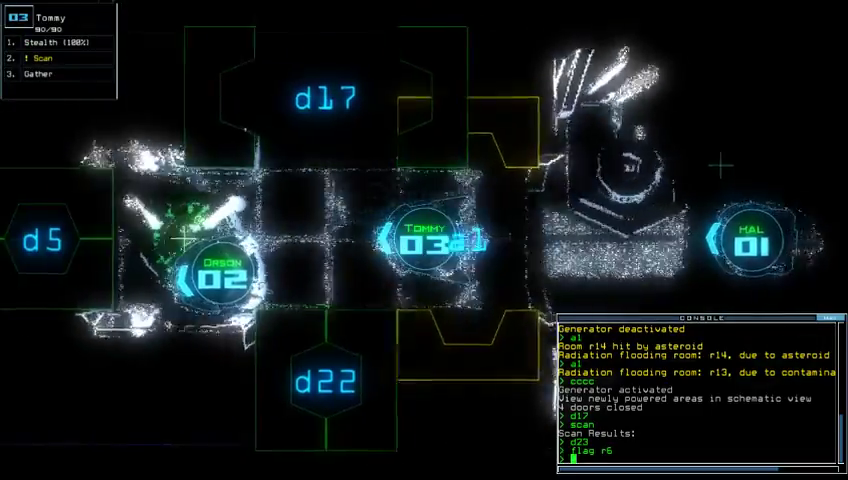
pyautogui.write('d5')
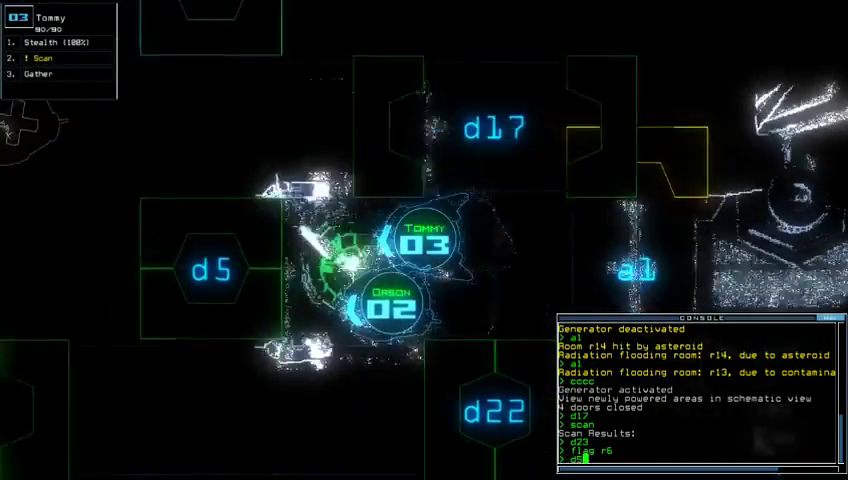
pyautogui.press('Return')
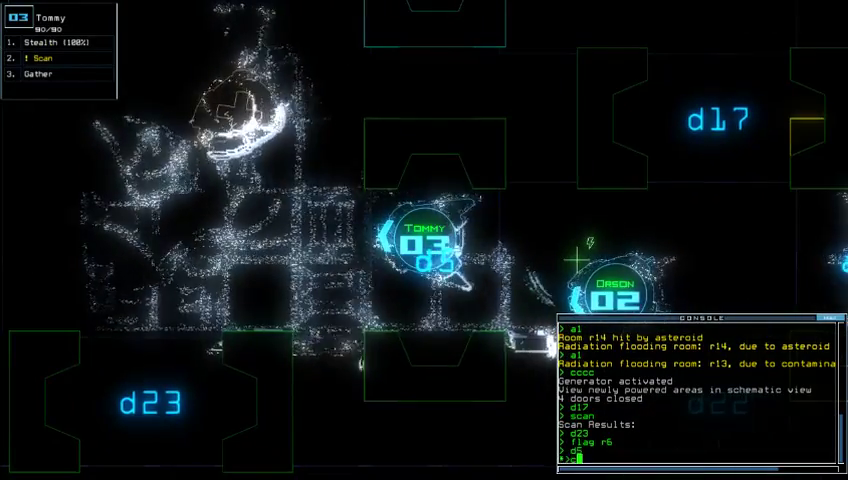
pyautogui.write('cc')
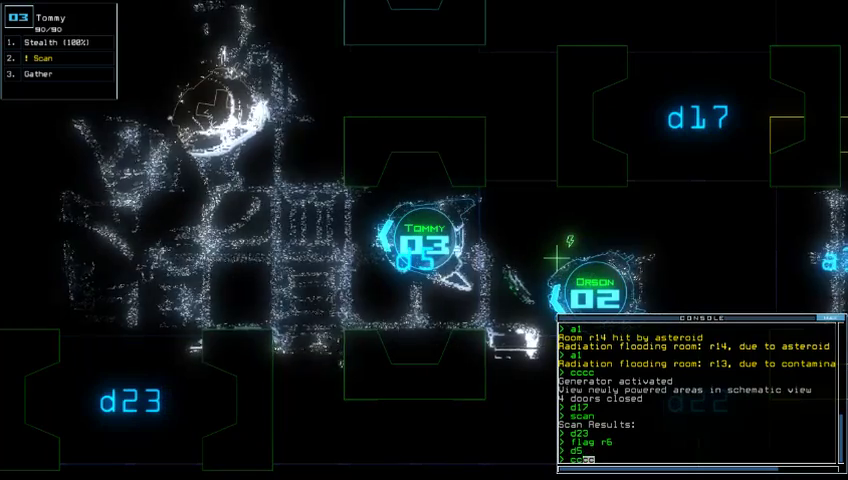
# Step: Close the three open doors and start swapping upgrades between Tommy and HAL
pyautogui.press('Return')
pyautogui.press('`')
pyautogui.press('Down')
pyautogui.press('`')
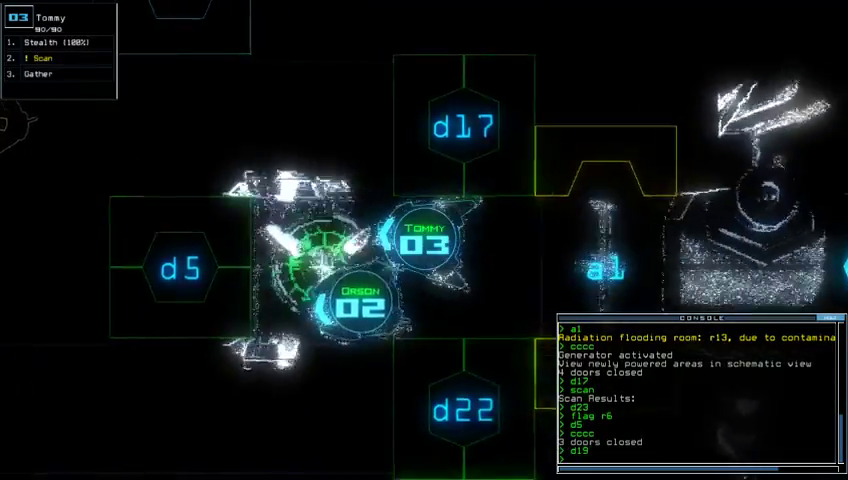
pyautogui.press('Right')
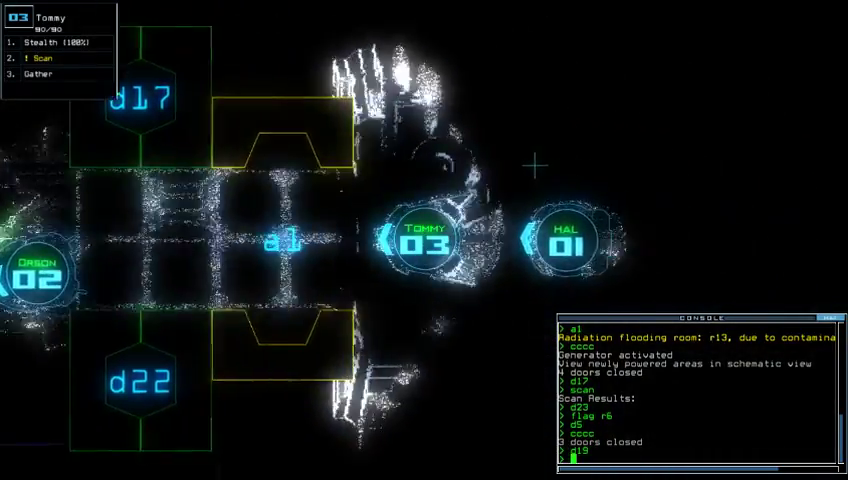
pyautogui.press('Return')
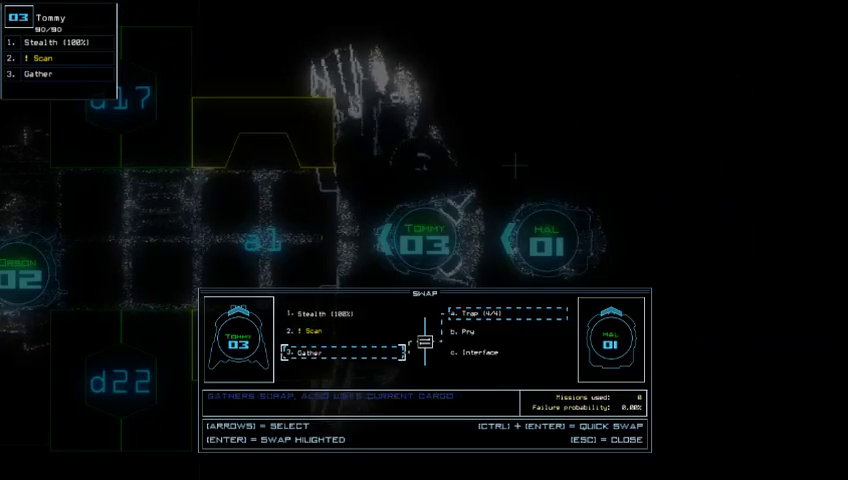
# Step: Give Tommy HAL's Trap upgrade, move it through d22 and open d19
pyautogui.press('Return')
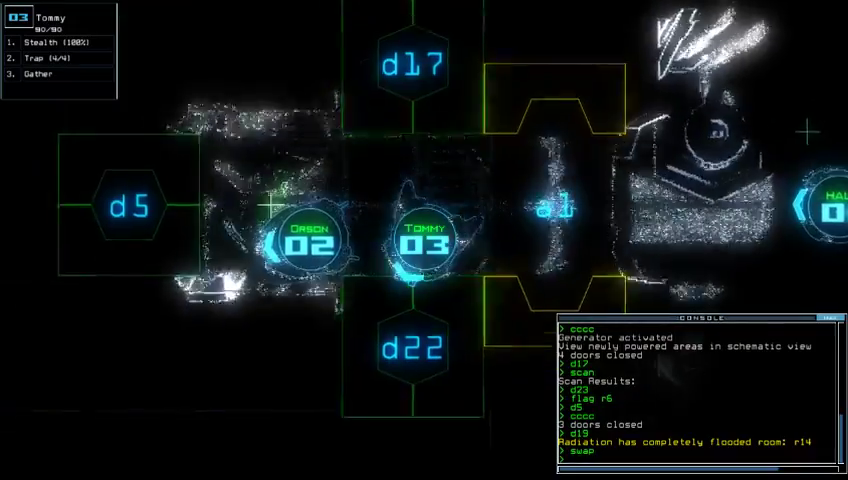
pyautogui.write('d22')
pyautogui.press('Return')
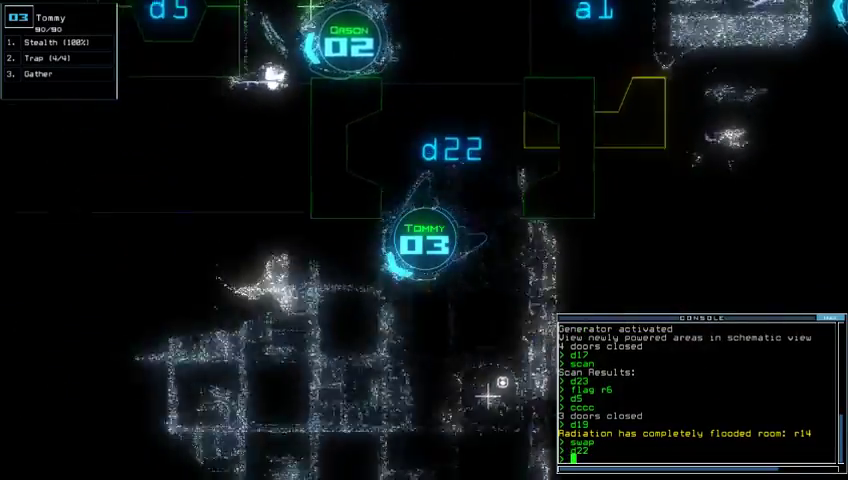
pyautogui.press('space')
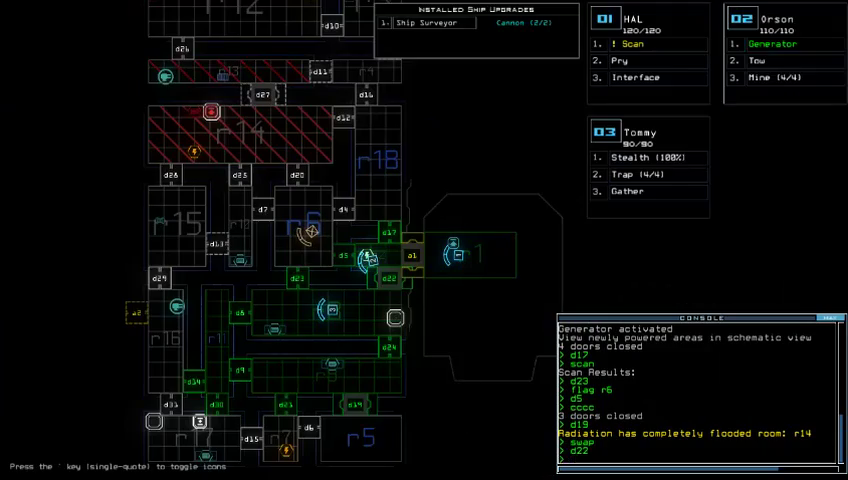
pyautogui.write('d19')
pyautogui.press('Return')
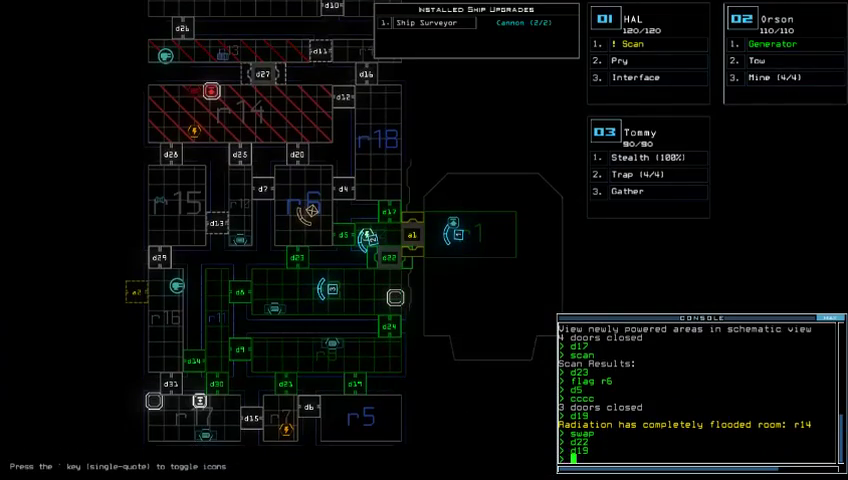
# Step: Open door d24, cloak Tommy and close the open doors
pyautogui.press('space')
pyautogui.write('d24')
pyautogui.press('Return')
pyautogui.write('st')
pyautogui.press('Return')
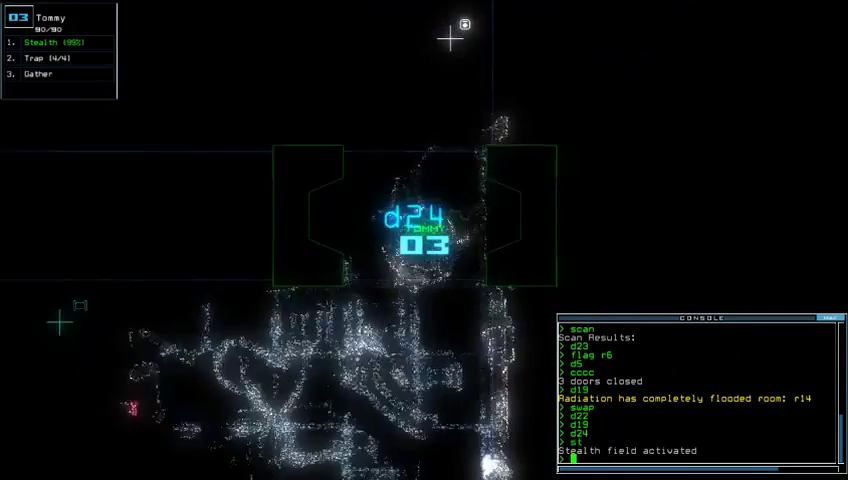
pyautogui.write('cccc')
pyautogui.press('Return')
pyautogui.press('space')
pyautogui.press('space')
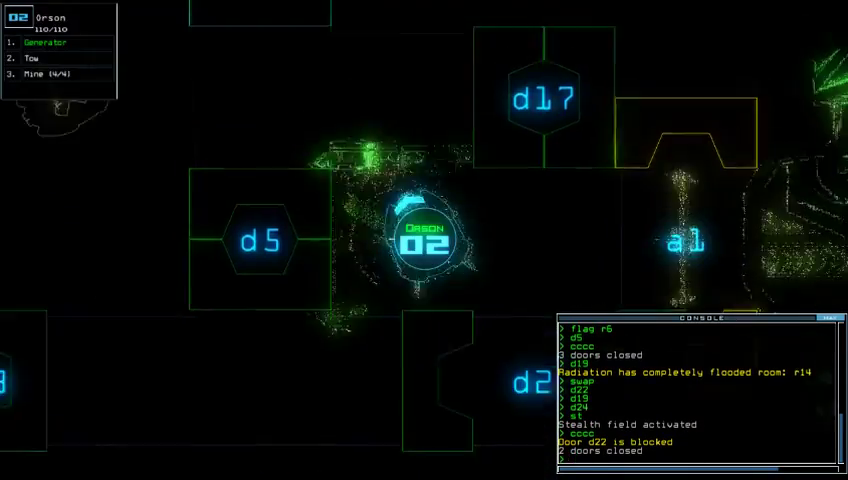
# Step: Open door d8, close it behind Tommy, and send Tommy through d23
pyautogui.press('3')
pyautogui.moveTo(500, 253); pyautogui.dragTo(793, 298)
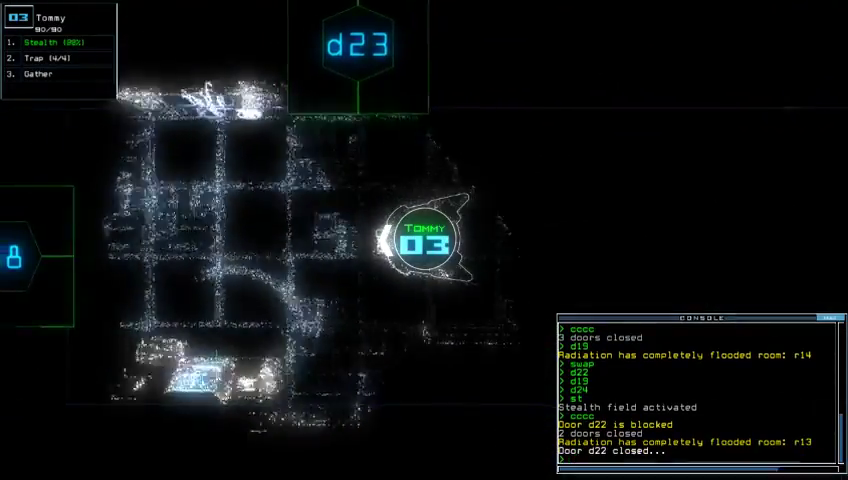
pyautogui.write('d8')
pyautogui.press('Return')
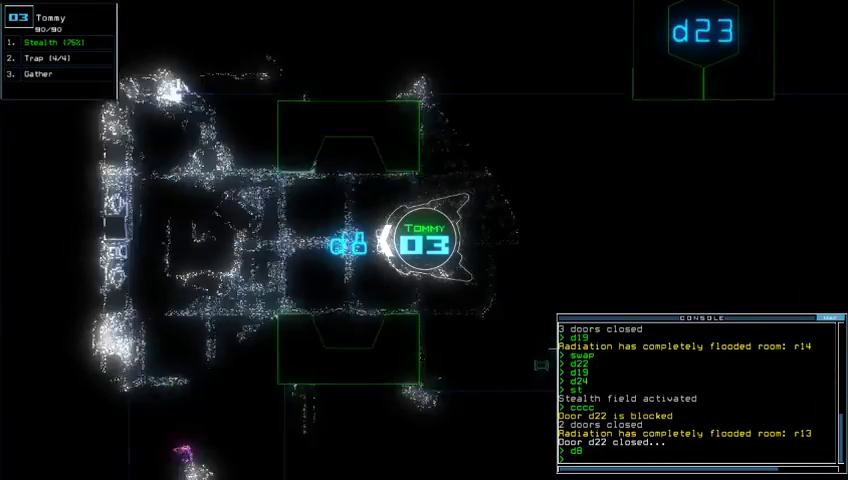
pyautogui.write('cc')
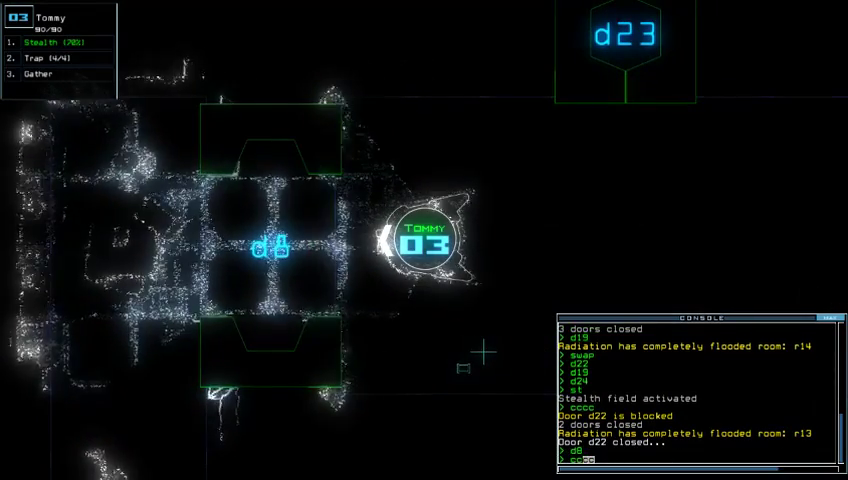
pyautogui.press('Return')
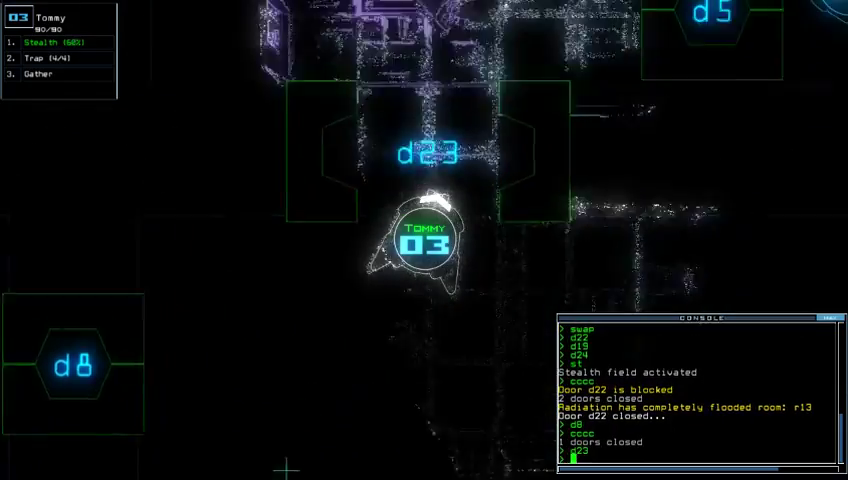
pyautogui.write('d23')
pyautogui.press('Return')
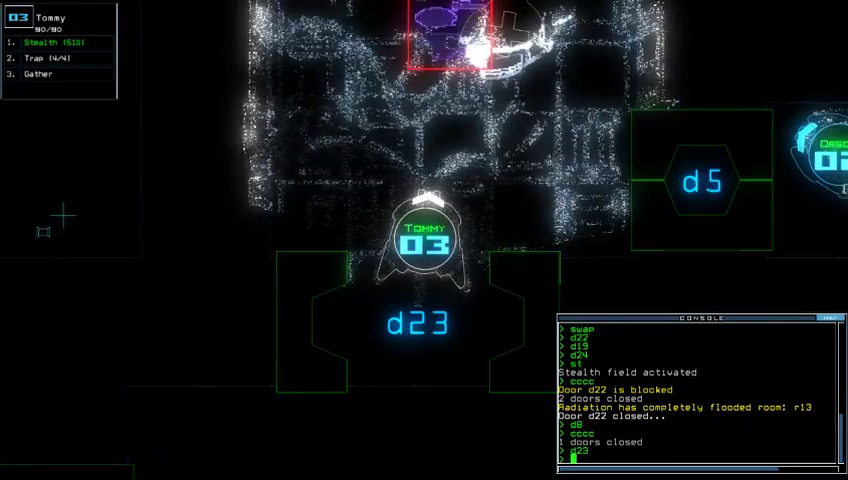
pyautogui.write('cc')
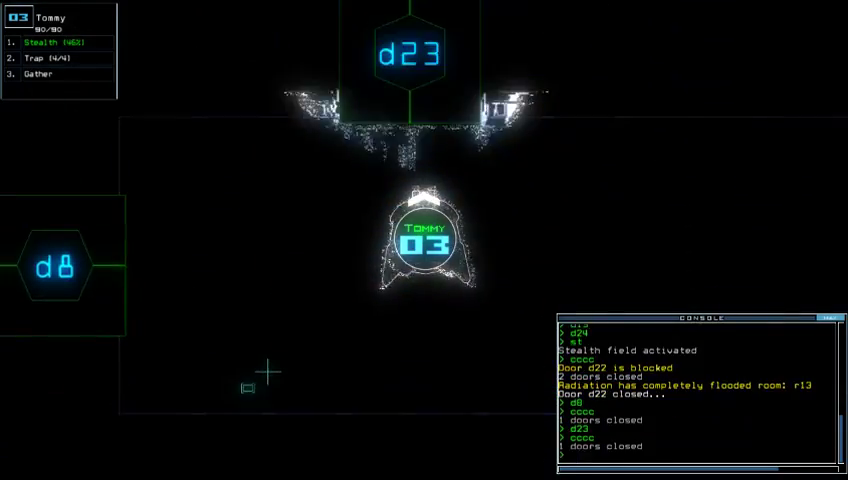
pyautogui.write('tra')
# Step: Drop a trap beside Tommy, recloak it and open doors d8, d23 and d24
pyautogui.press('Return')
pyautogui.write('d22')
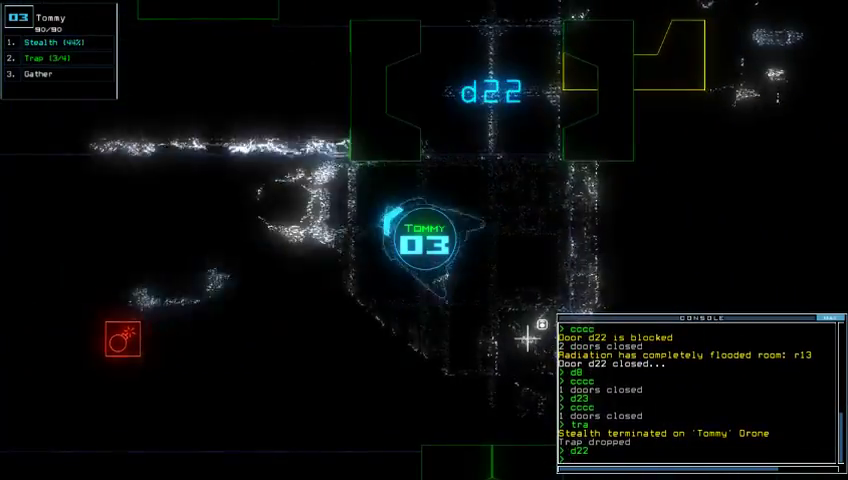
pyautogui.scroll(-3, 528, 358)
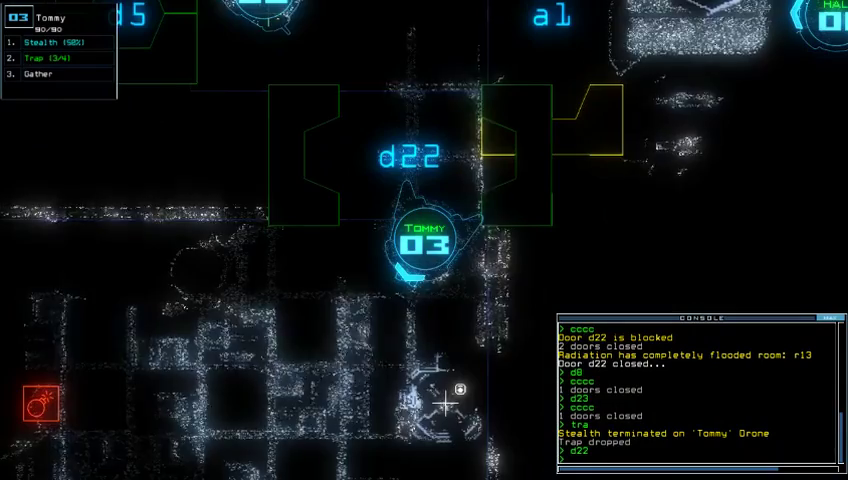
pyautogui.press('space')
pyautogui.write('st')
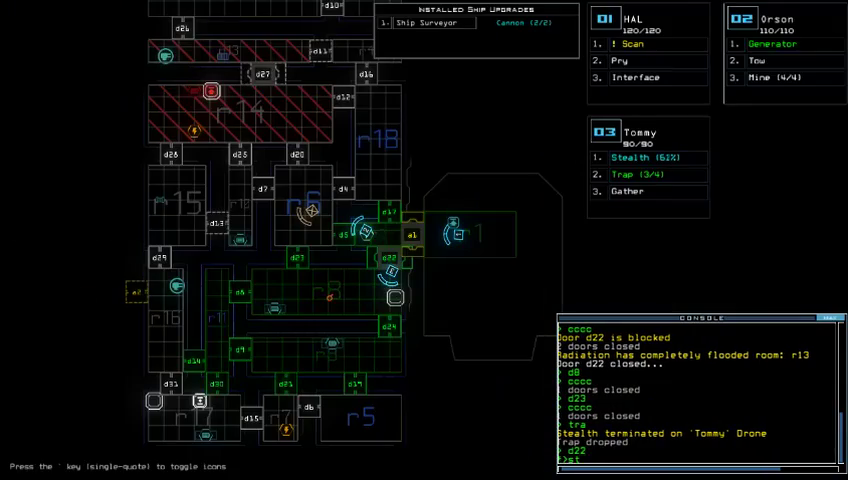
pyautogui.write('d8 d')
pyautogui.press('Return')
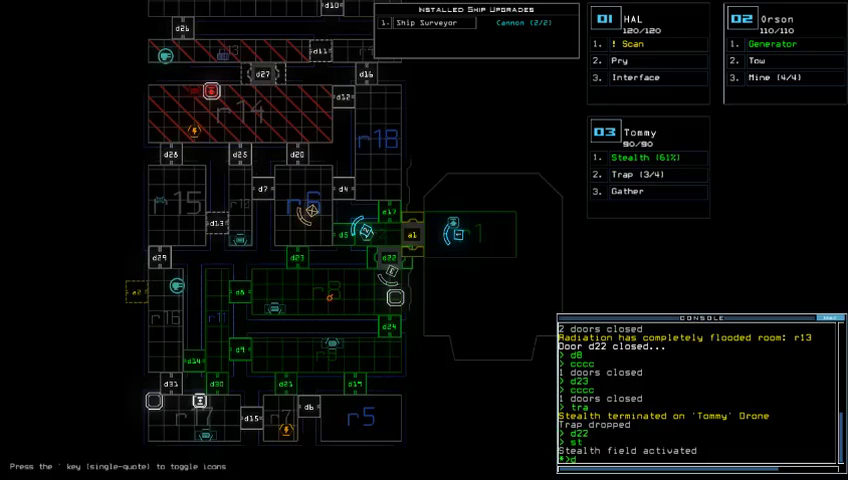
pyautogui.write('23 d24')
pyautogui.press('Return')
# Step: Close all open doors, detonate the trap and send Tommy through d22
pyautogui.press('space')
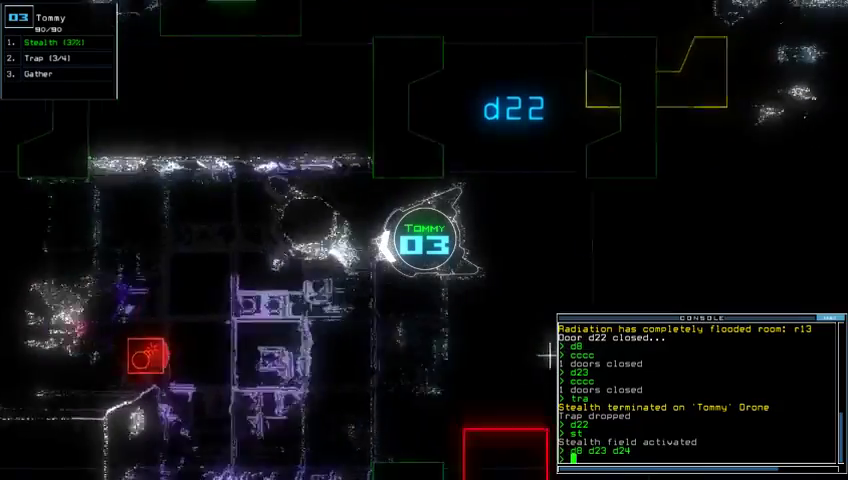
pyautogui.write('cccc')
pyautogui.press('Return')
pyautogui.write('rt')
pyautogui.press('Return')
pyautogui.write('d22')
pyautogui.press('Return')
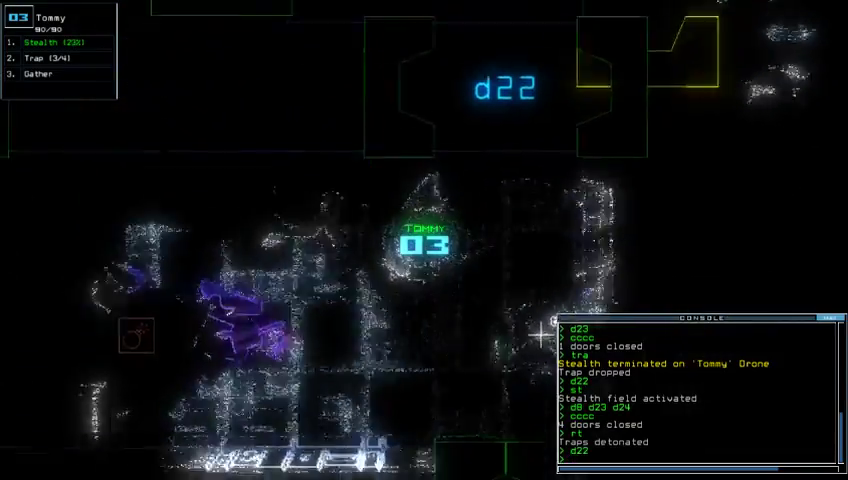
pyautogui.write('g')
# Step: Collect Tommy's three scrap loads in the room beyond d22, then return to the drone camera view
pyautogui.press('Return')
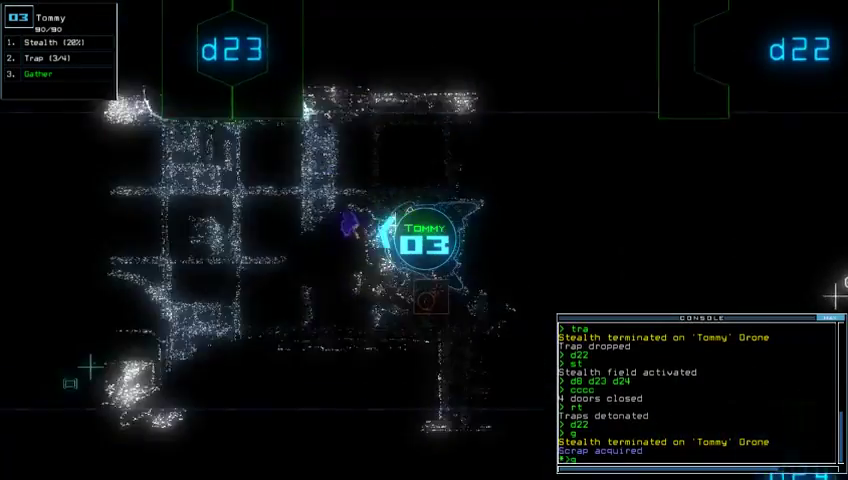
pyautogui.press('Return')
pyautogui.write('g')
pyautogui.press('Return')
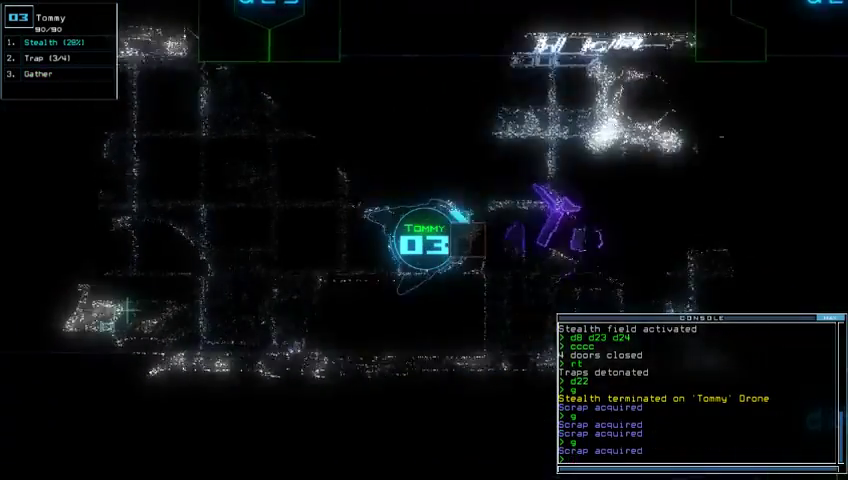
pyautogui.write('st')
pyautogui.press('Up')
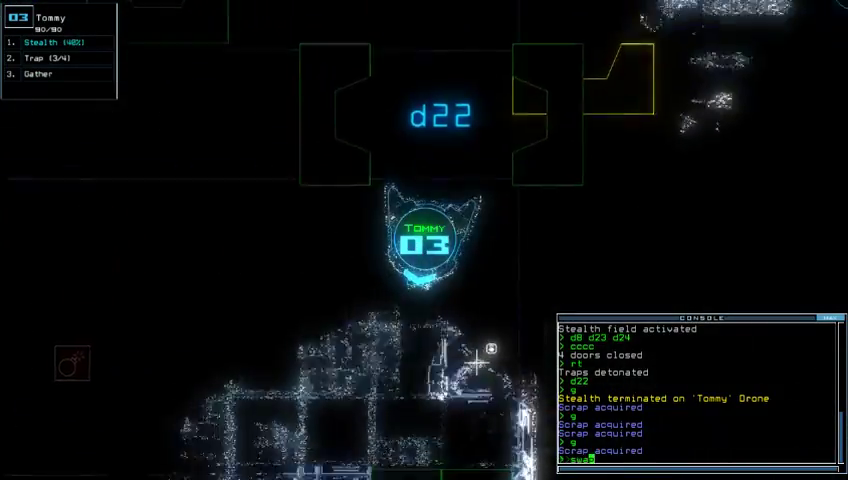
pyautogui.write('p')
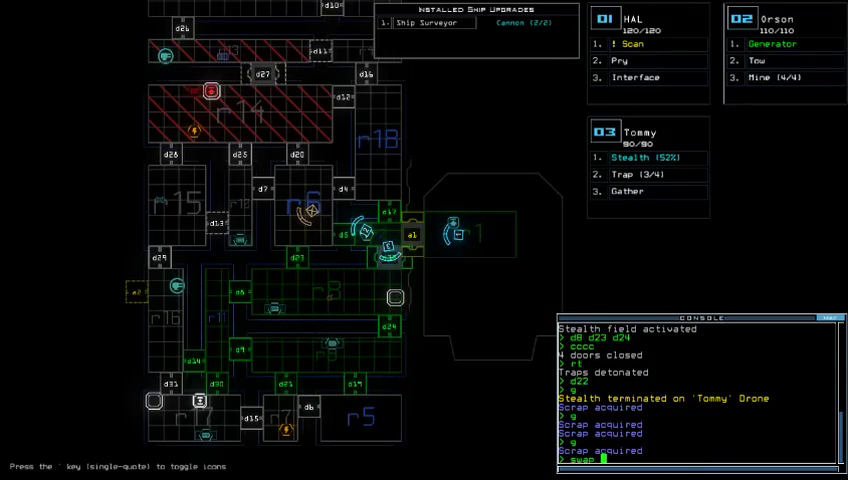
pyautogui.press('Tab')
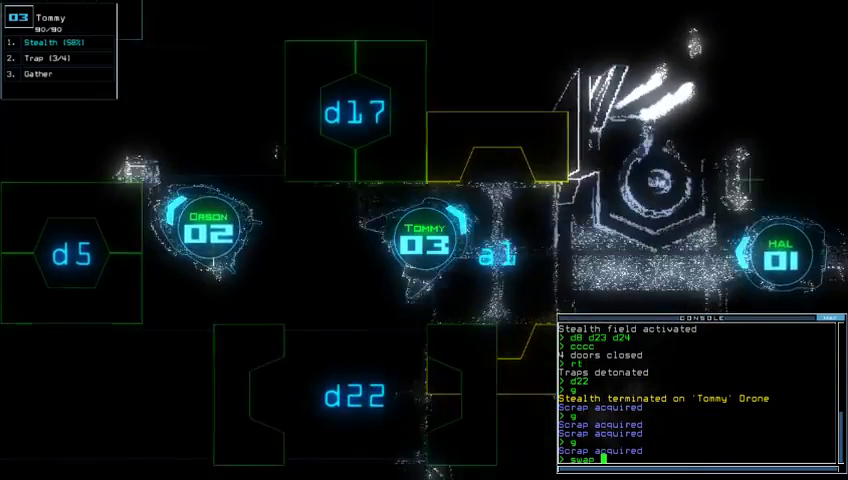
# Step: Swap Tommy's Trap module for HAL's Scan module
pyautogui.press('Return')
pyautogui.press('Down')
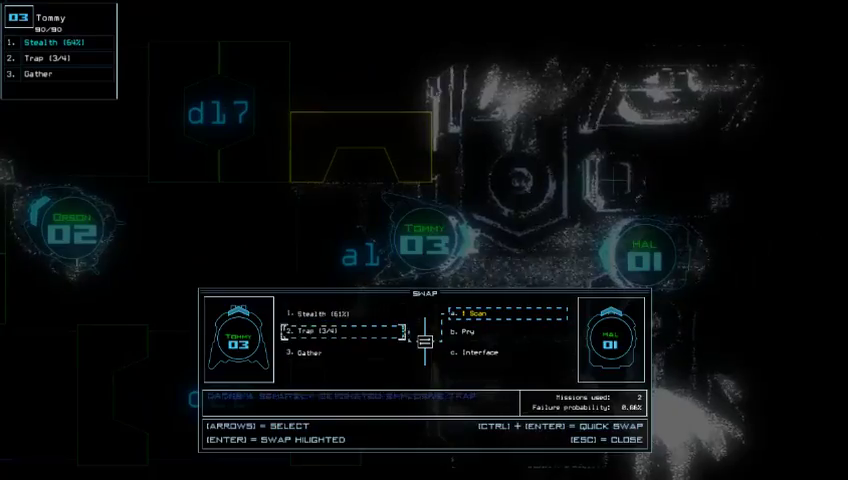
pyautogui.press('Return')
pyautogui.press('Escape')
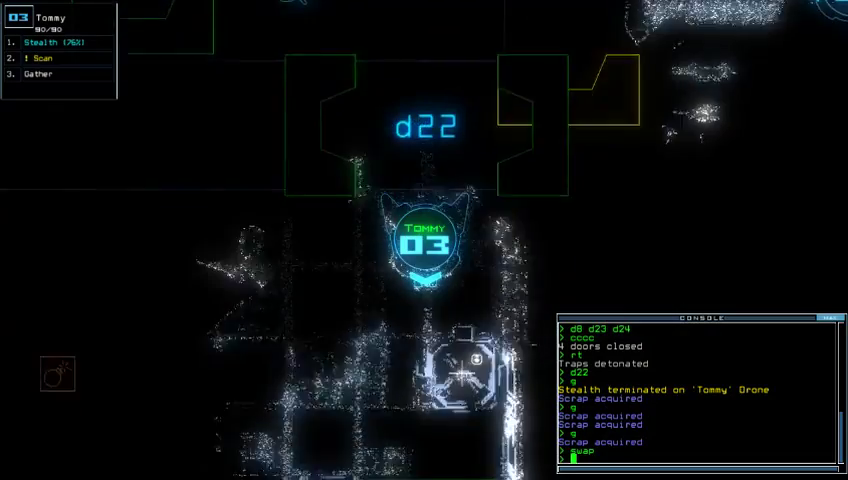
pyautogui.write('st:d24')
# Step: Cloak Tommy, move it through d24 and d19, scan nearby rooms, and view the ship map
pyautogui.press('Return')
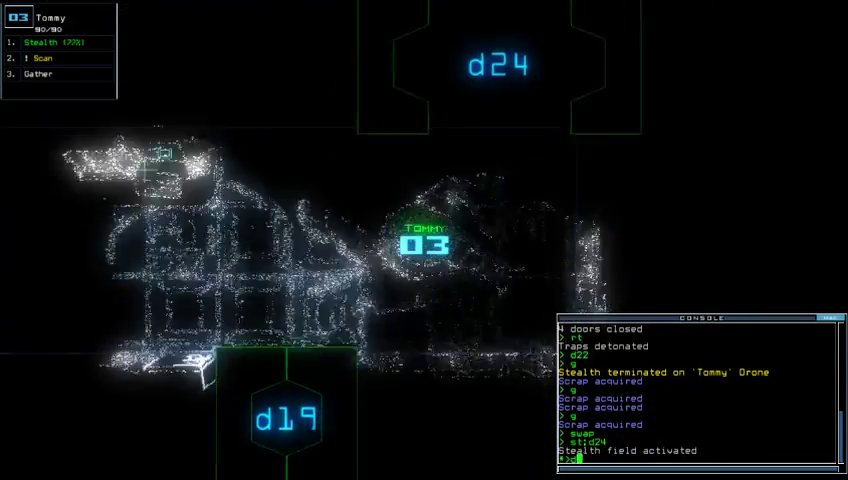
pyautogui.write('d19')
pyautogui.press('Return')
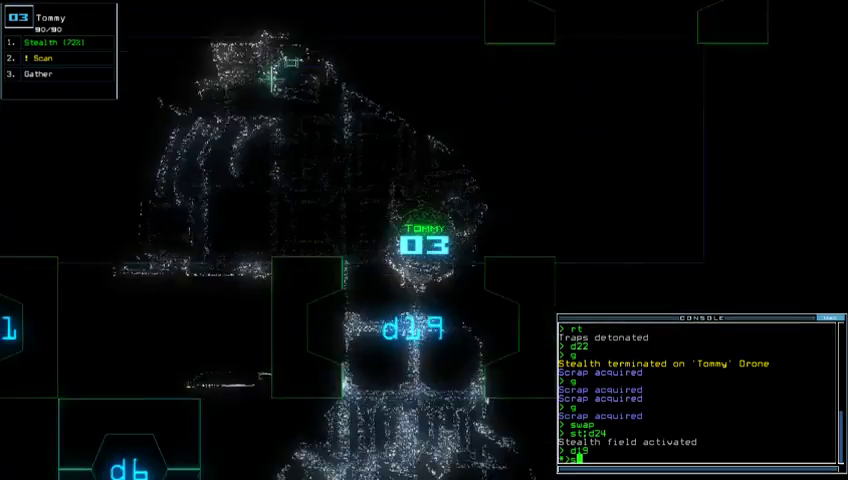
pyautogui.write('scan')
pyautogui.press('Return')
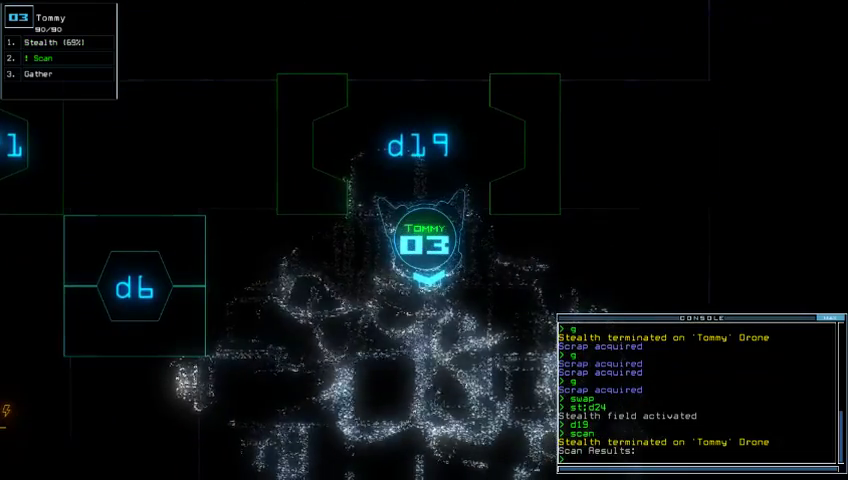
pyautogui.press('Tab')
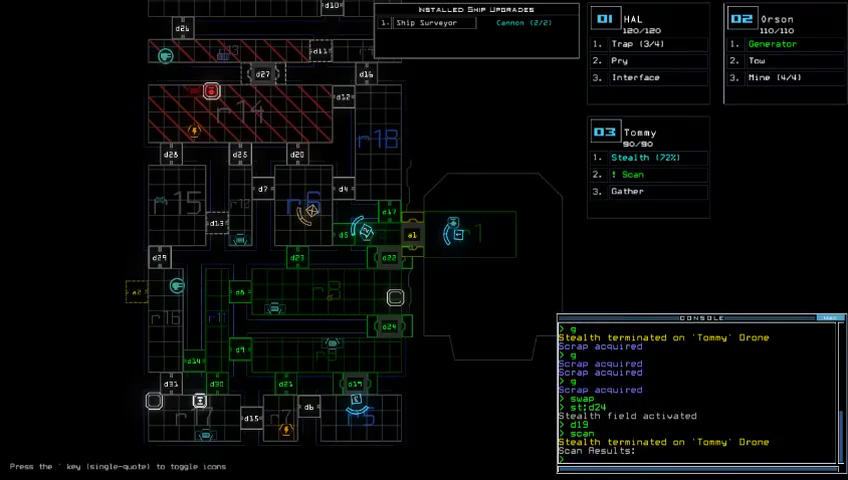
pyautogui.write('flag cle')
# Step: Clear the map flags and move Tommy back through doors d21, d9 and d14
pyautogui.press('Tab')
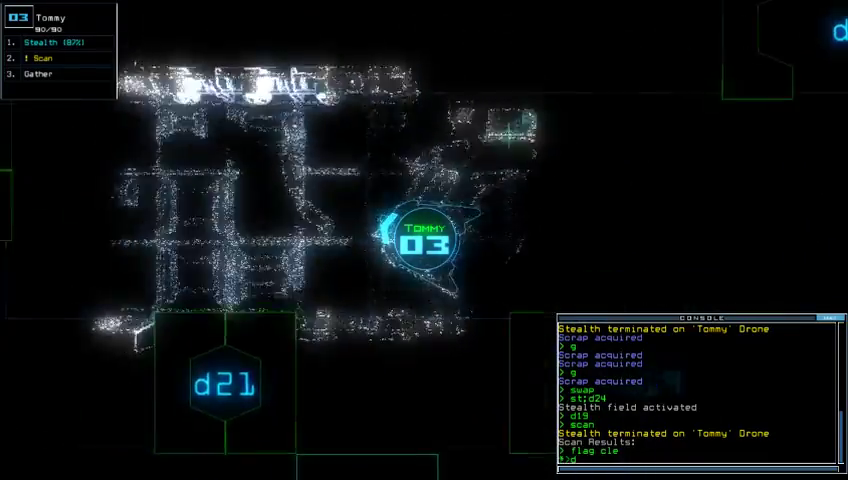
pyautogui.write('d21')
pyautogui.press('Return')
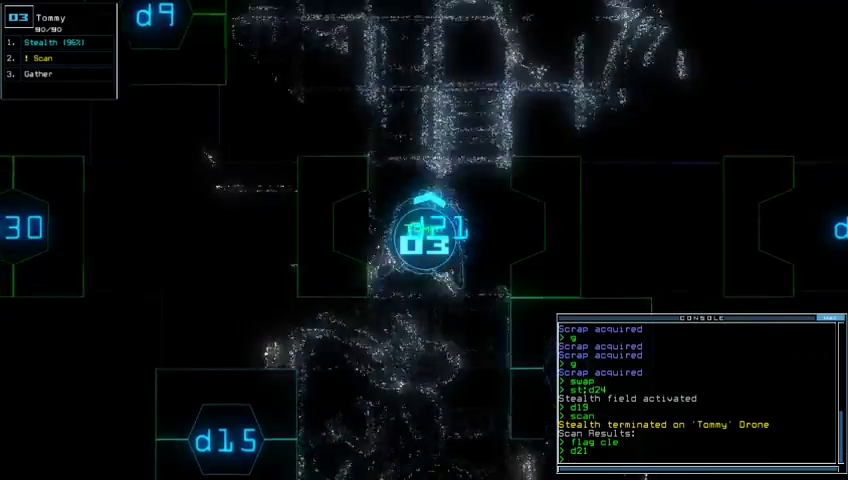
pyautogui.write('d9')
pyautogui.press('Return')
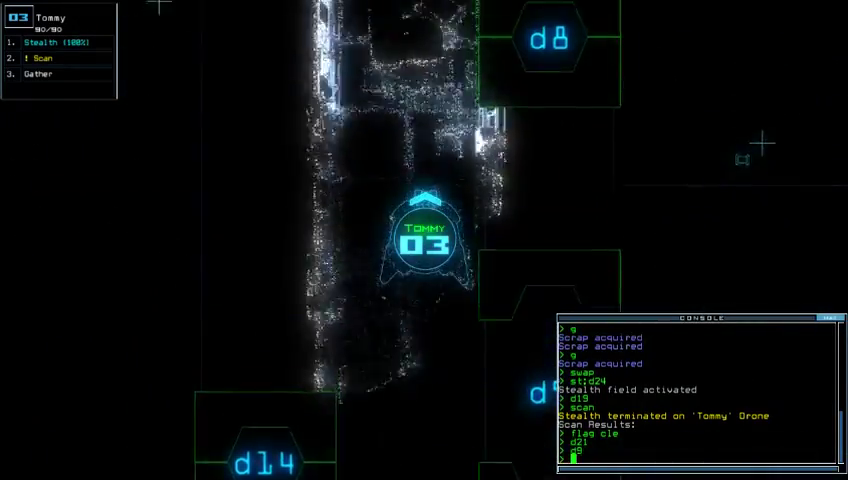
pyautogui.write('d14')
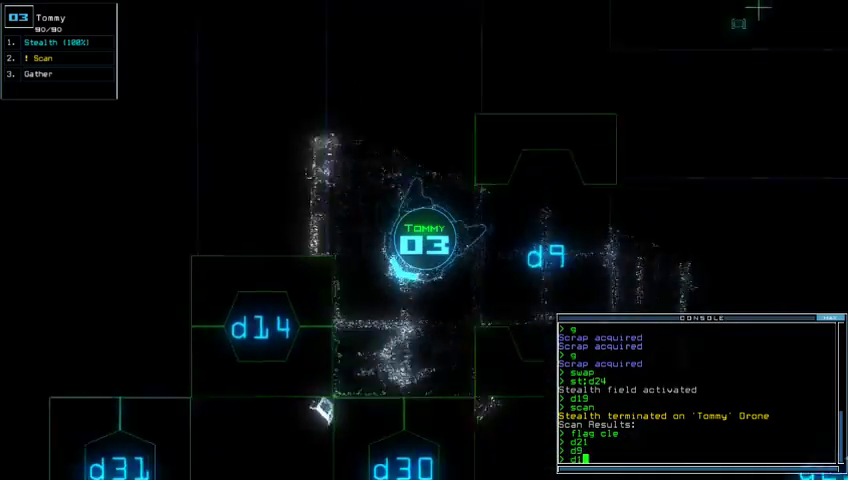
pyautogui.press('Return')
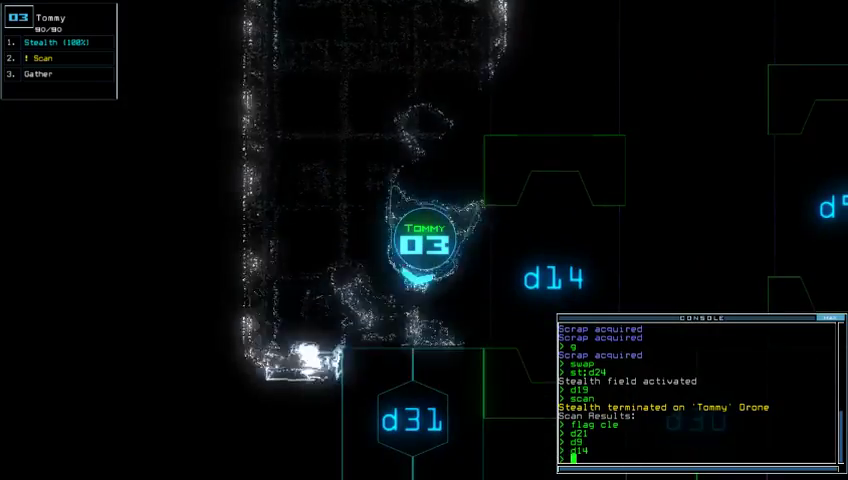
pyautogui.write('d30')
# Step: Move Tommy through d30 and d8, close all eight doors, then head to d22 and recall the drones
pyautogui.press('Return')
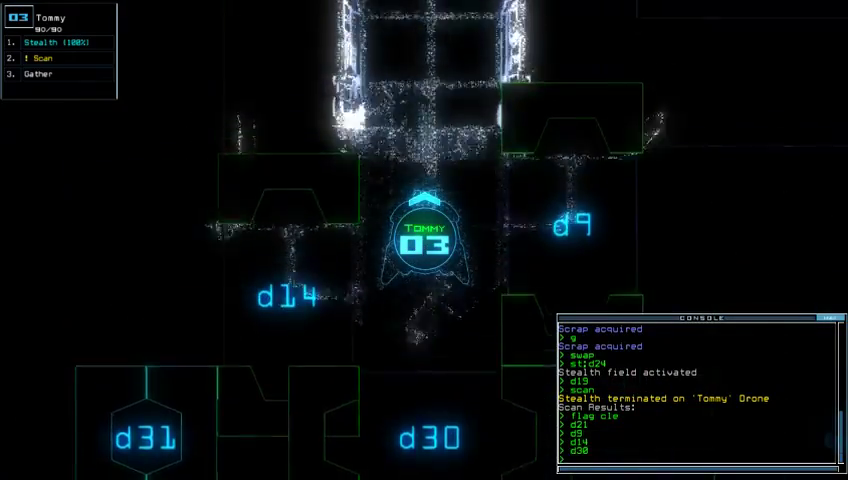
pyautogui.write('d8')
pyautogui.press('Return')
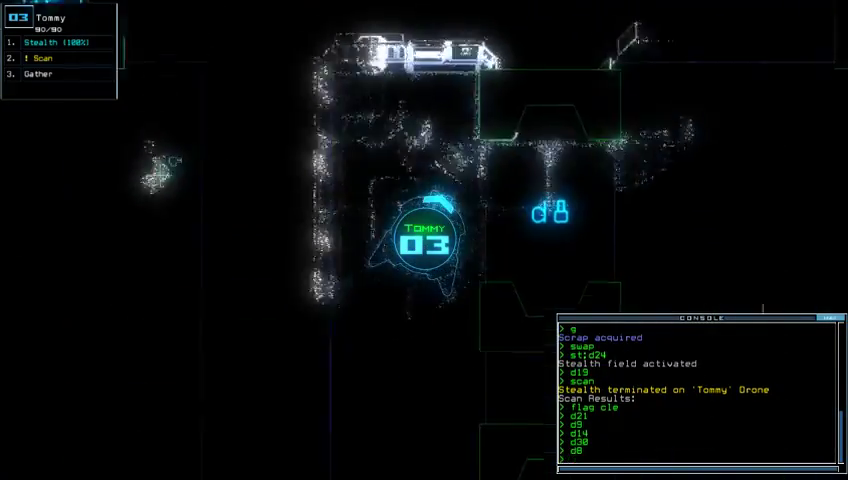
pyautogui.write('cccc')
pyautogui.press('Return')
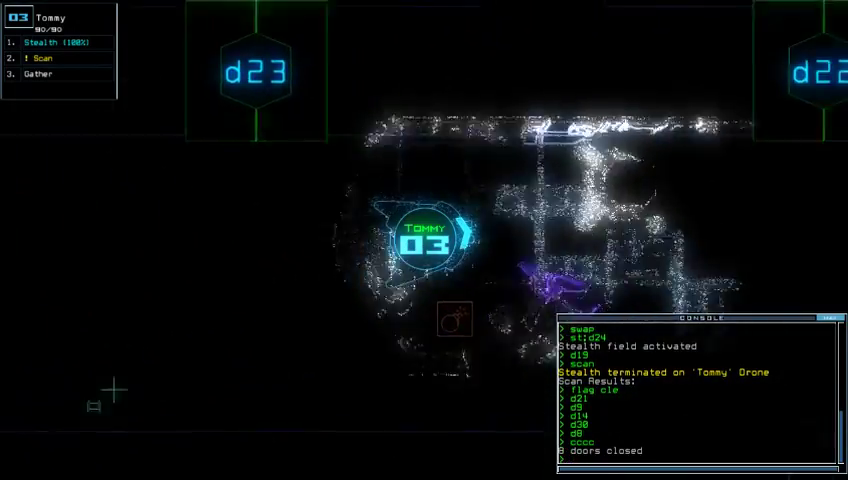
pyautogui.write('d22')
pyautogui.press('Return')
pyautogui.write('d22')
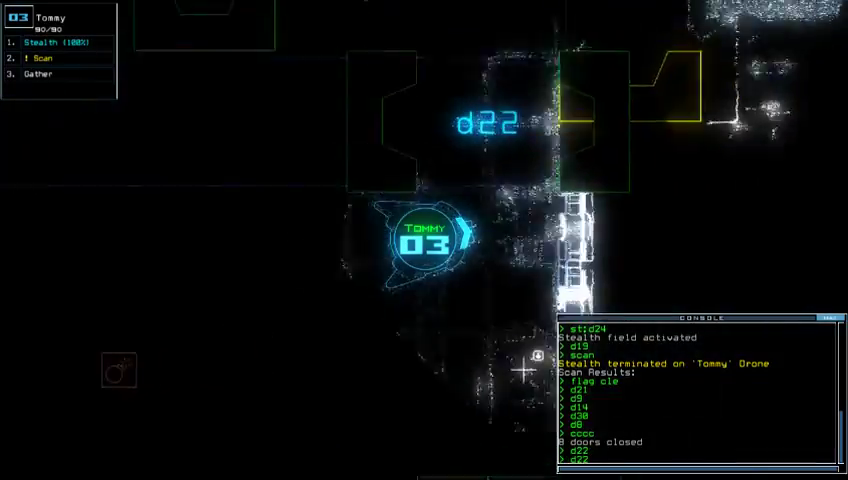
pyautogui.write(';en')
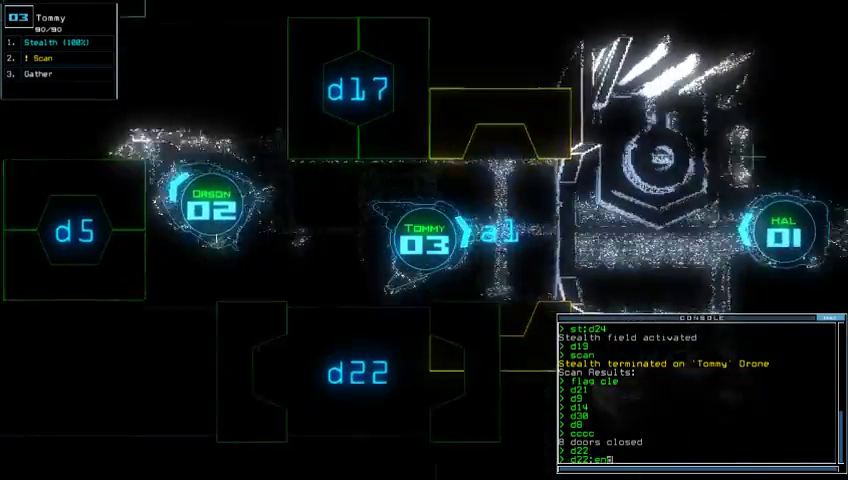
pyautogui.write('d')
pyautogui.press('Return')
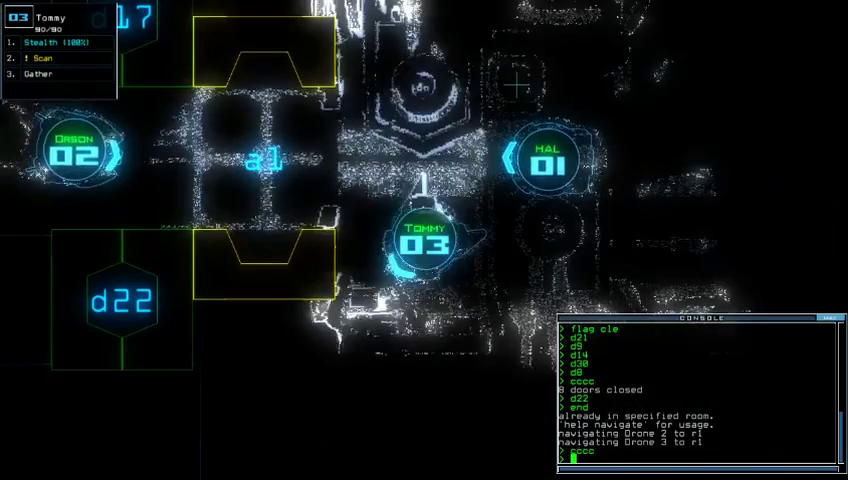
pyautogui.write('out')
# Step: Use cccc to seal doors and power down the generator, then out to end the mission
pyautogui.press('Return')
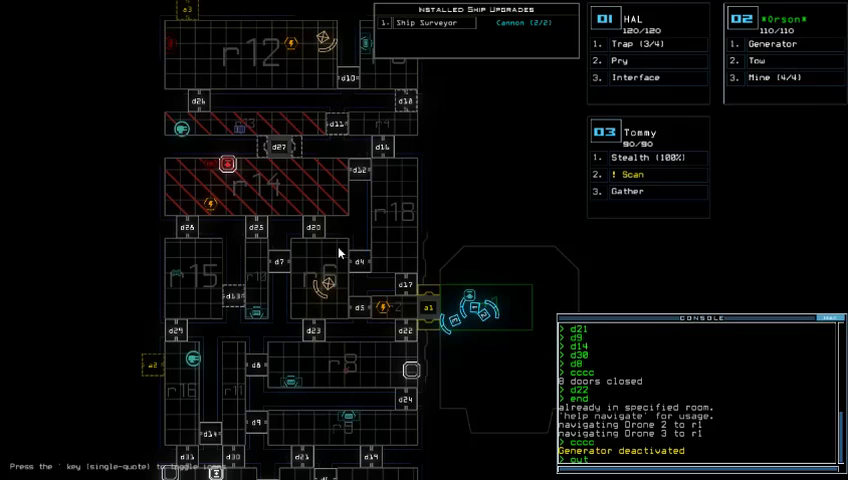
pyautogui.press('Return')
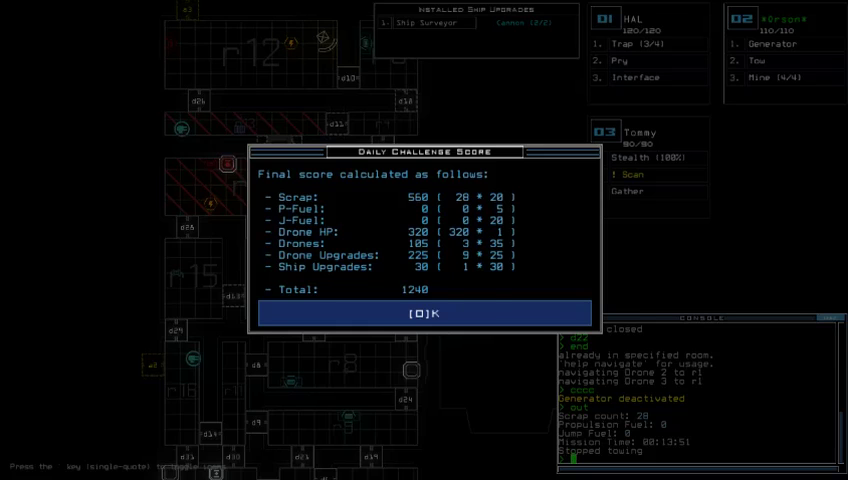
# Step: Close the Daily Challenge Score summary showing the 1240 total
pyautogui.press('Return')
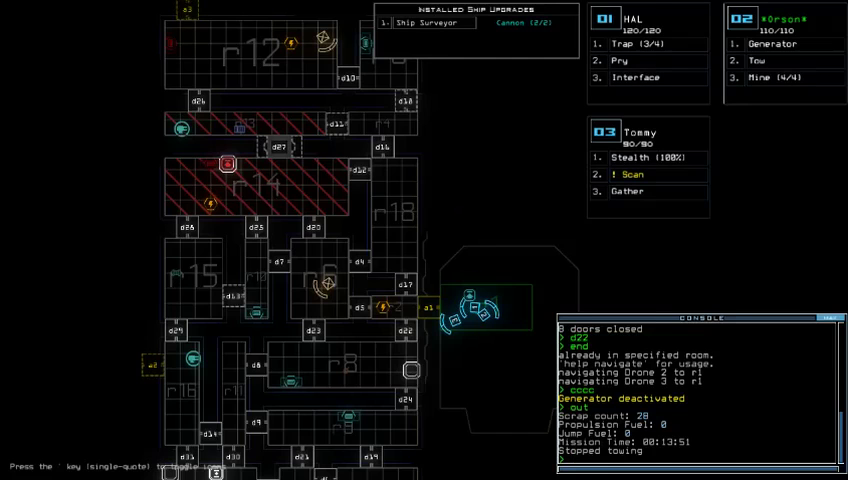